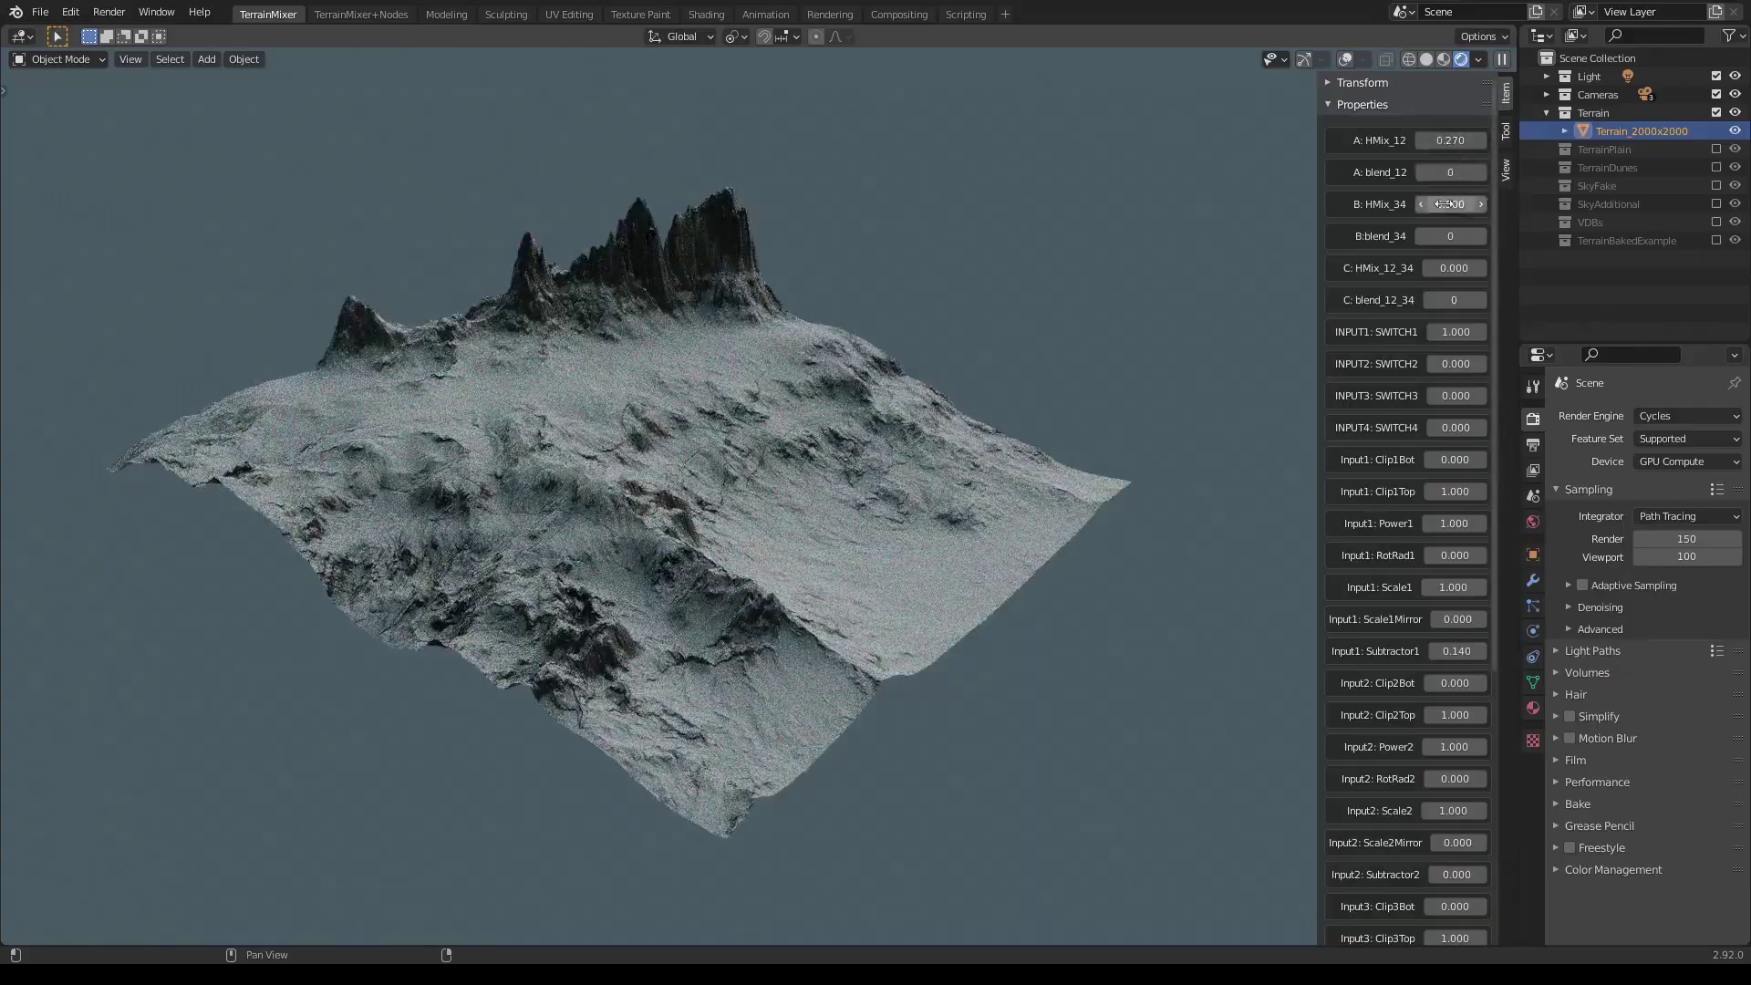
Step A: blend_12 up to 7 to compare the blend modes, and return it to 0.
{"action": "left_click", "coordinate": [1481, 171]}
{"action": "left_click", "coordinate": [1481, 171]}
{"action": "left_click", "coordinate": [1480, 173]}
{"action": "left_click", "coordinate": [1480, 173]}
{"action": "left_click", "coordinate": [1480, 173]}
{"action": "left_click", "coordinate": [1480, 173]}
{"action": "left_click", "coordinate": [1479, 173]}
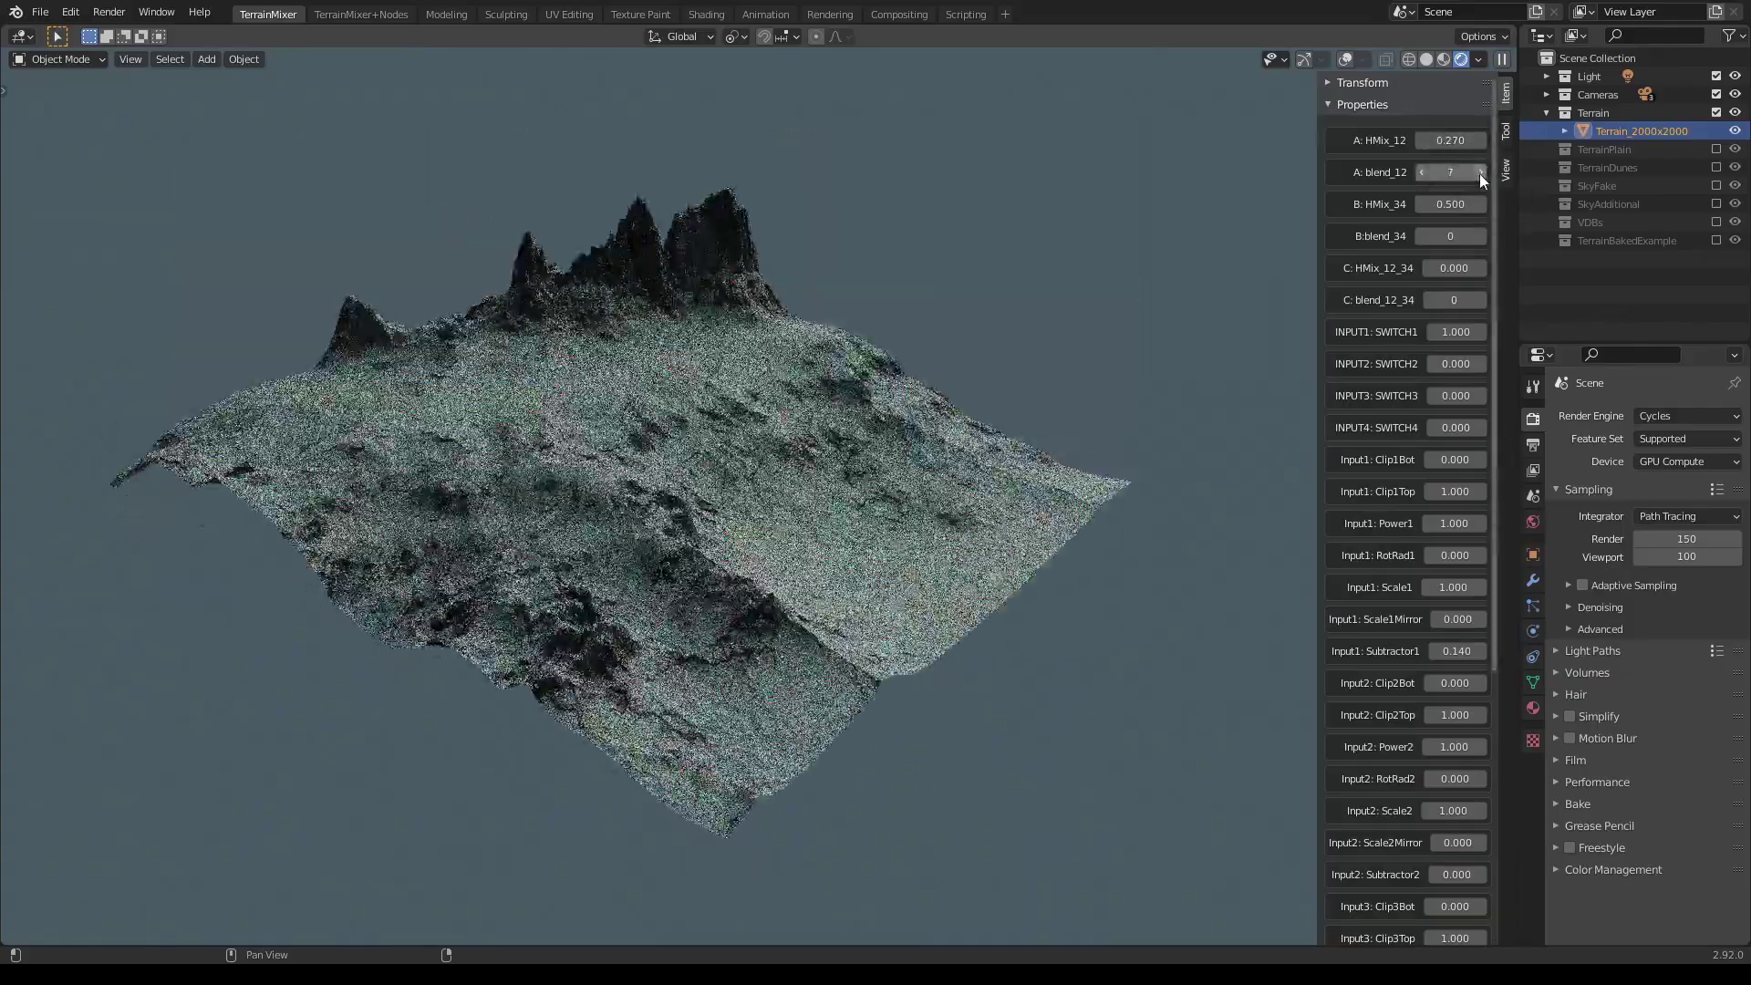
{"action": "left_click_drag", "start_coordinate": [1423, 173], "coordinate": [1346, 172]}
{"action": "middle_click_drag", "start_coordinate": [1108, 327], "coordinate": [1080, 315]}
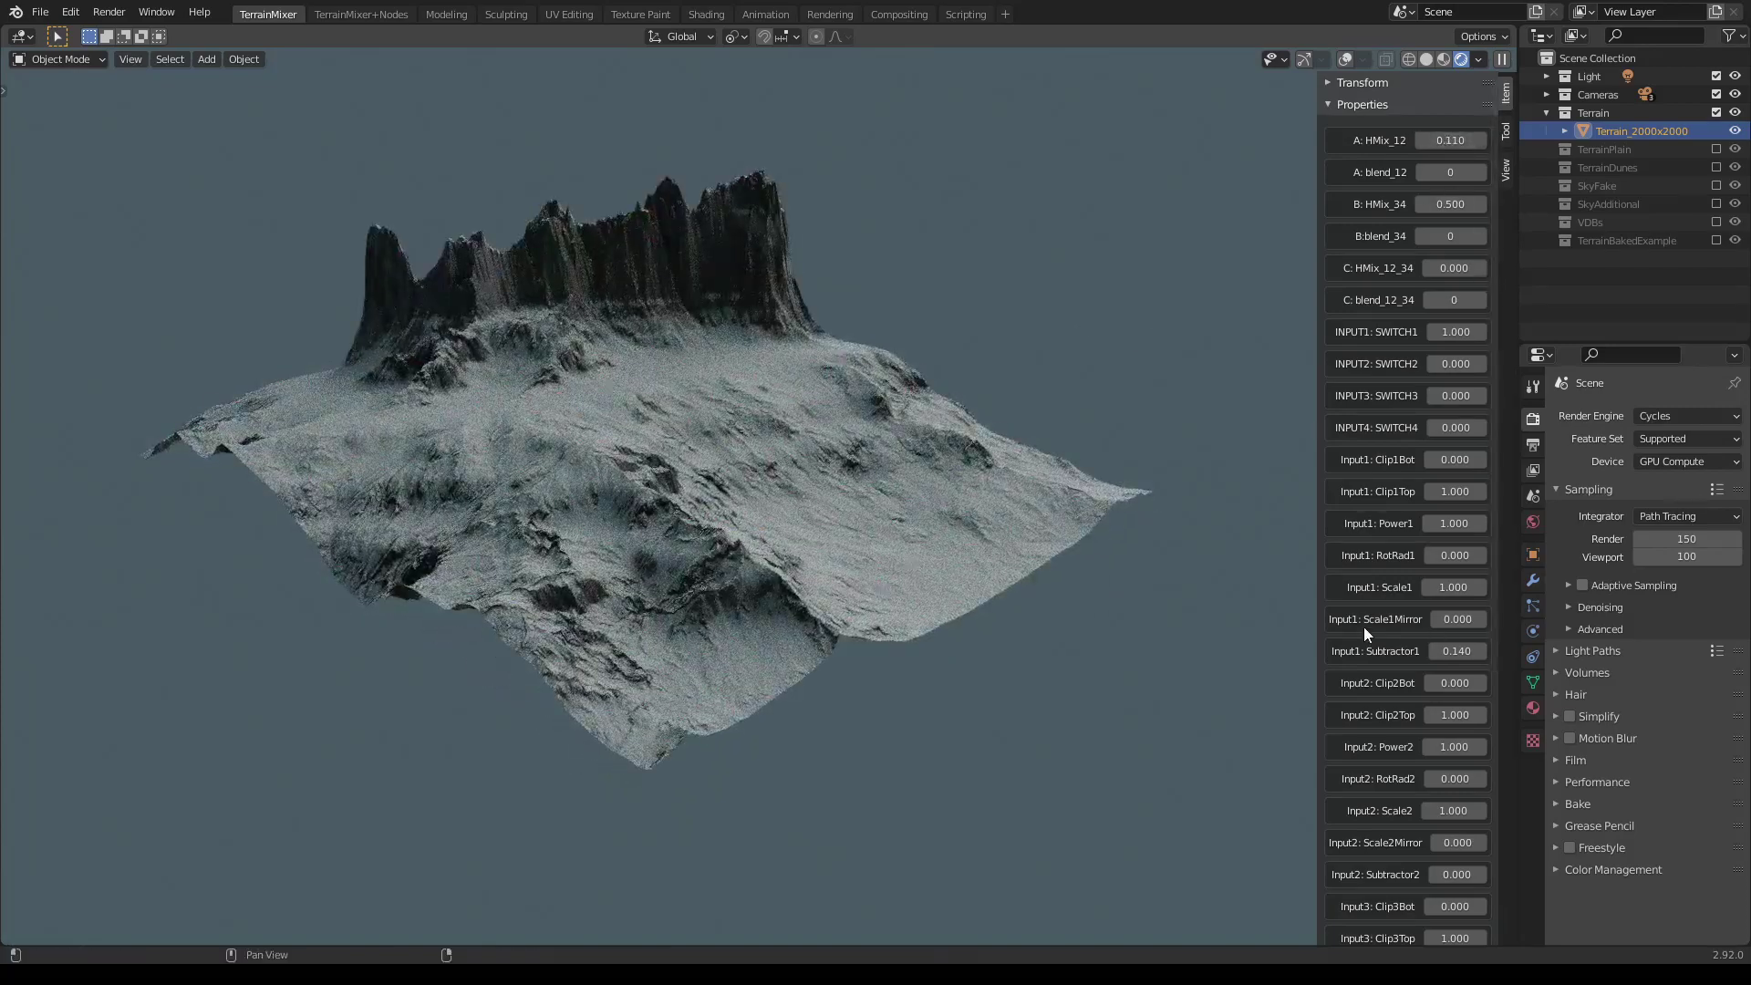
Try Input1: Scale1Mirror at 1, view the mirrored terrain, and return the value to 0.
{"action": "left_click_drag", "start_coordinate": [1446, 620], "coordinate": [1491, 620]}
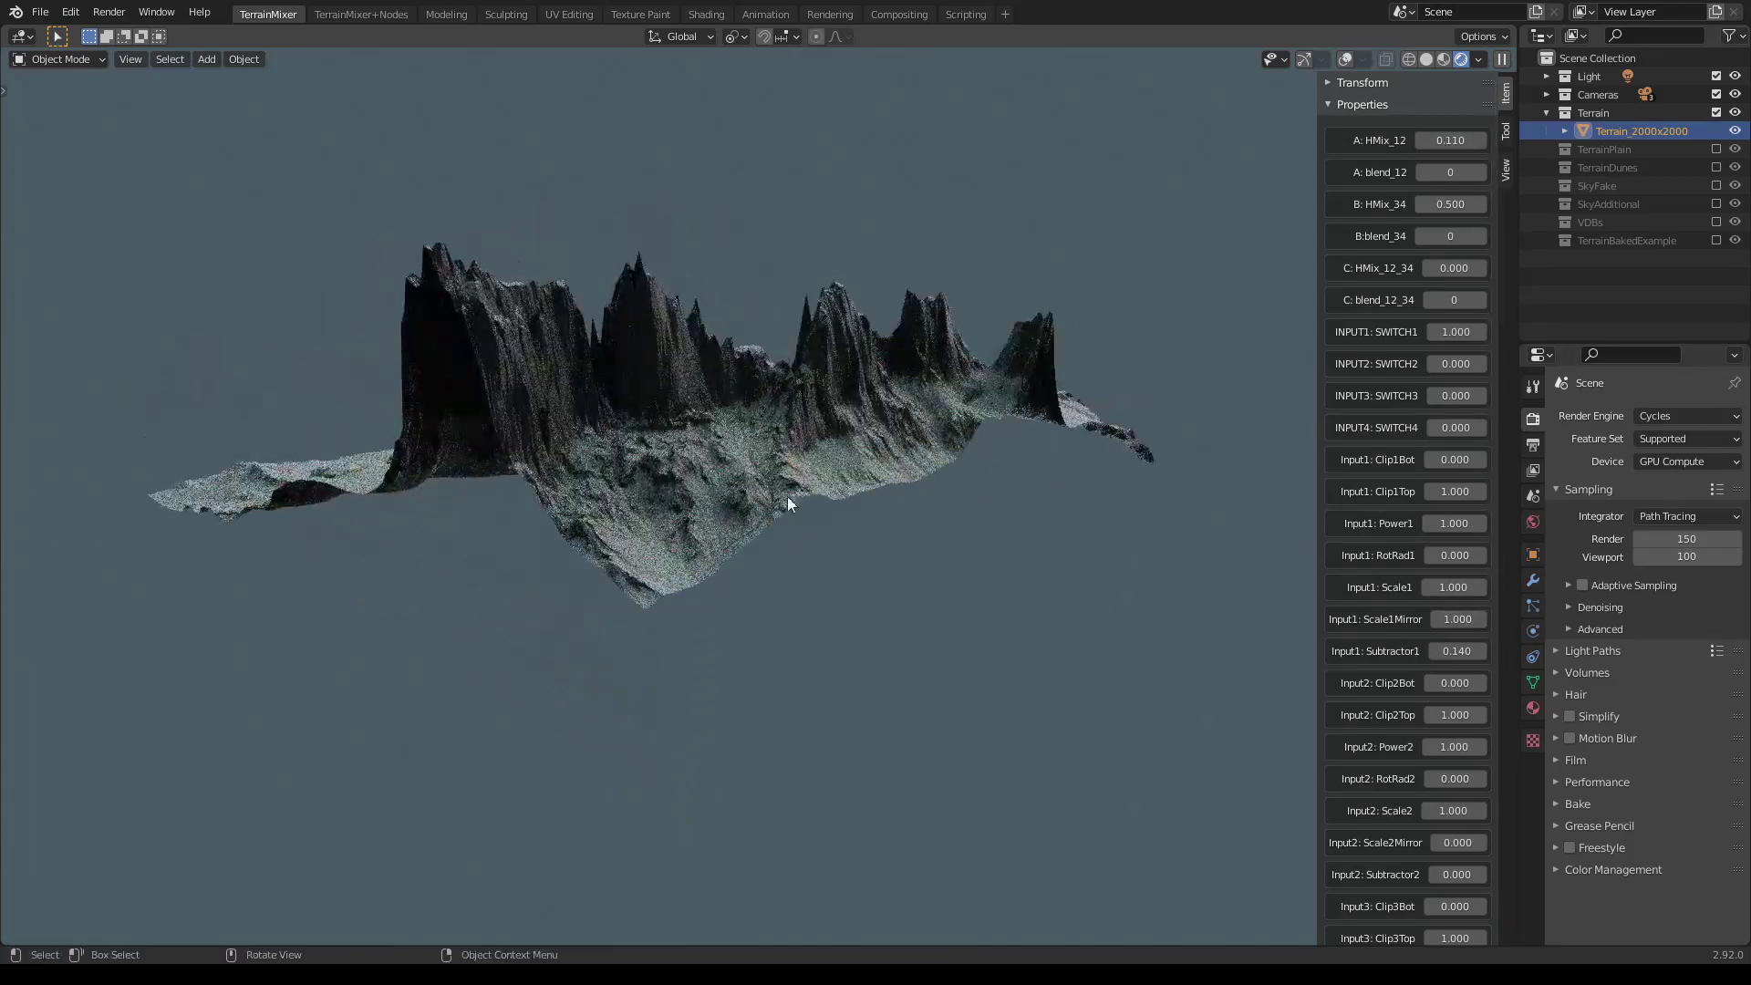
{"action": "middle_click_drag", "start_coordinate": [786, 497], "coordinate": [1138, 301]}
{"action": "left_click_drag", "start_coordinate": [1455, 619], "coordinate": [1343, 619]}
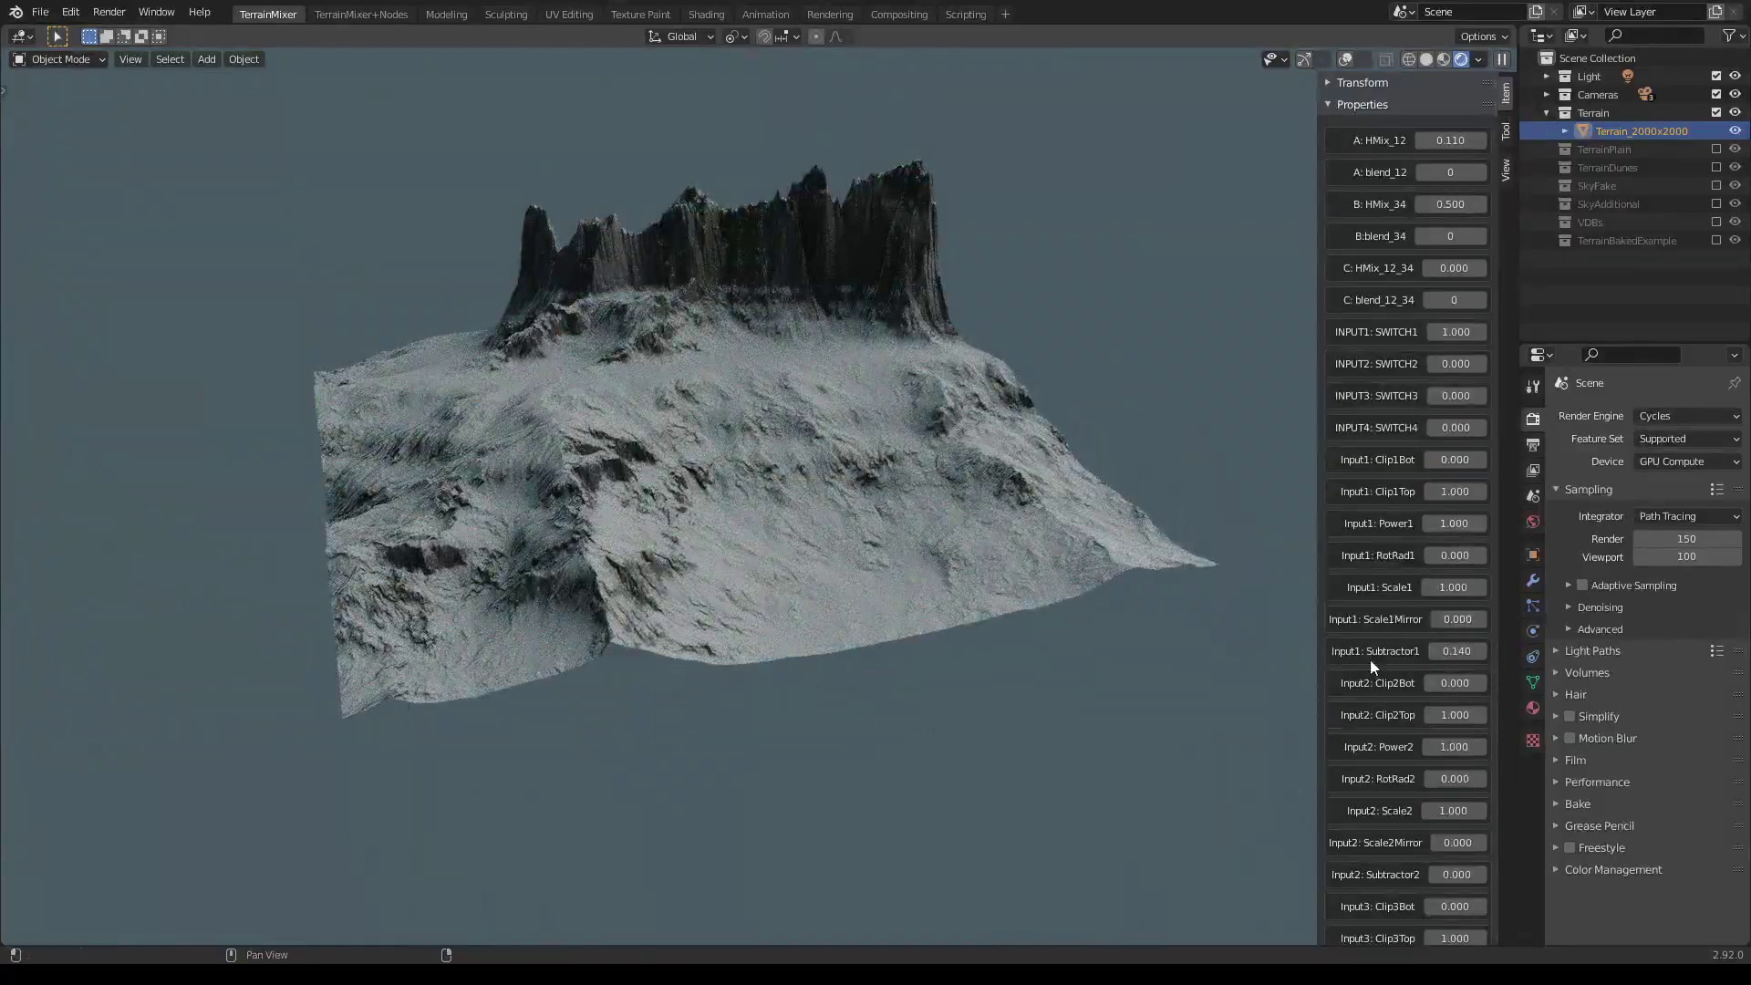
Raise Input1: Subtractor1 to 0.960 and view the reshaped terrain from above.
{"action": "left_click_drag", "start_coordinate": [1434, 652], "coordinate": [1532, 662]}
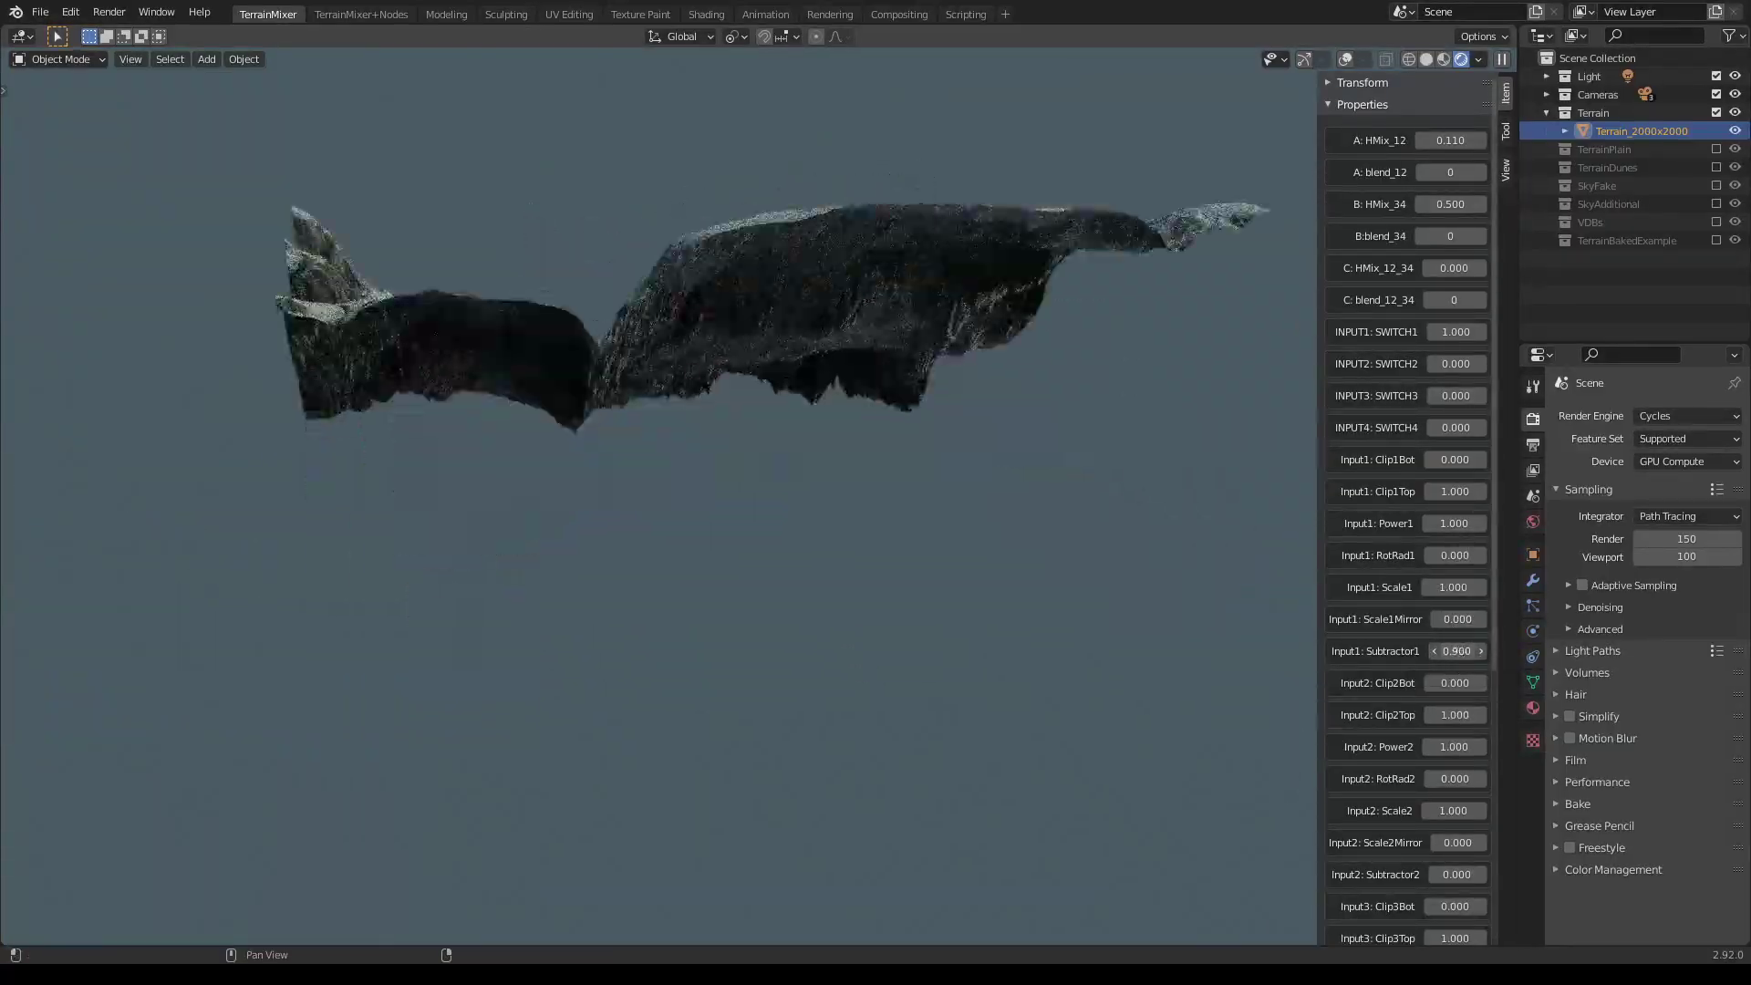
{"action": "scroll", "coordinate": [1069, 697], "scroll_direction": "up", "scroll_amount": 1}
{"action": "middle_click_drag", "start_coordinate": [962, 501], "coordinate": [1040, 696]}
{"action": "scroll", "coordinate": [1069, 696], "scroll_direction": "down", "scroll_amount": 3}
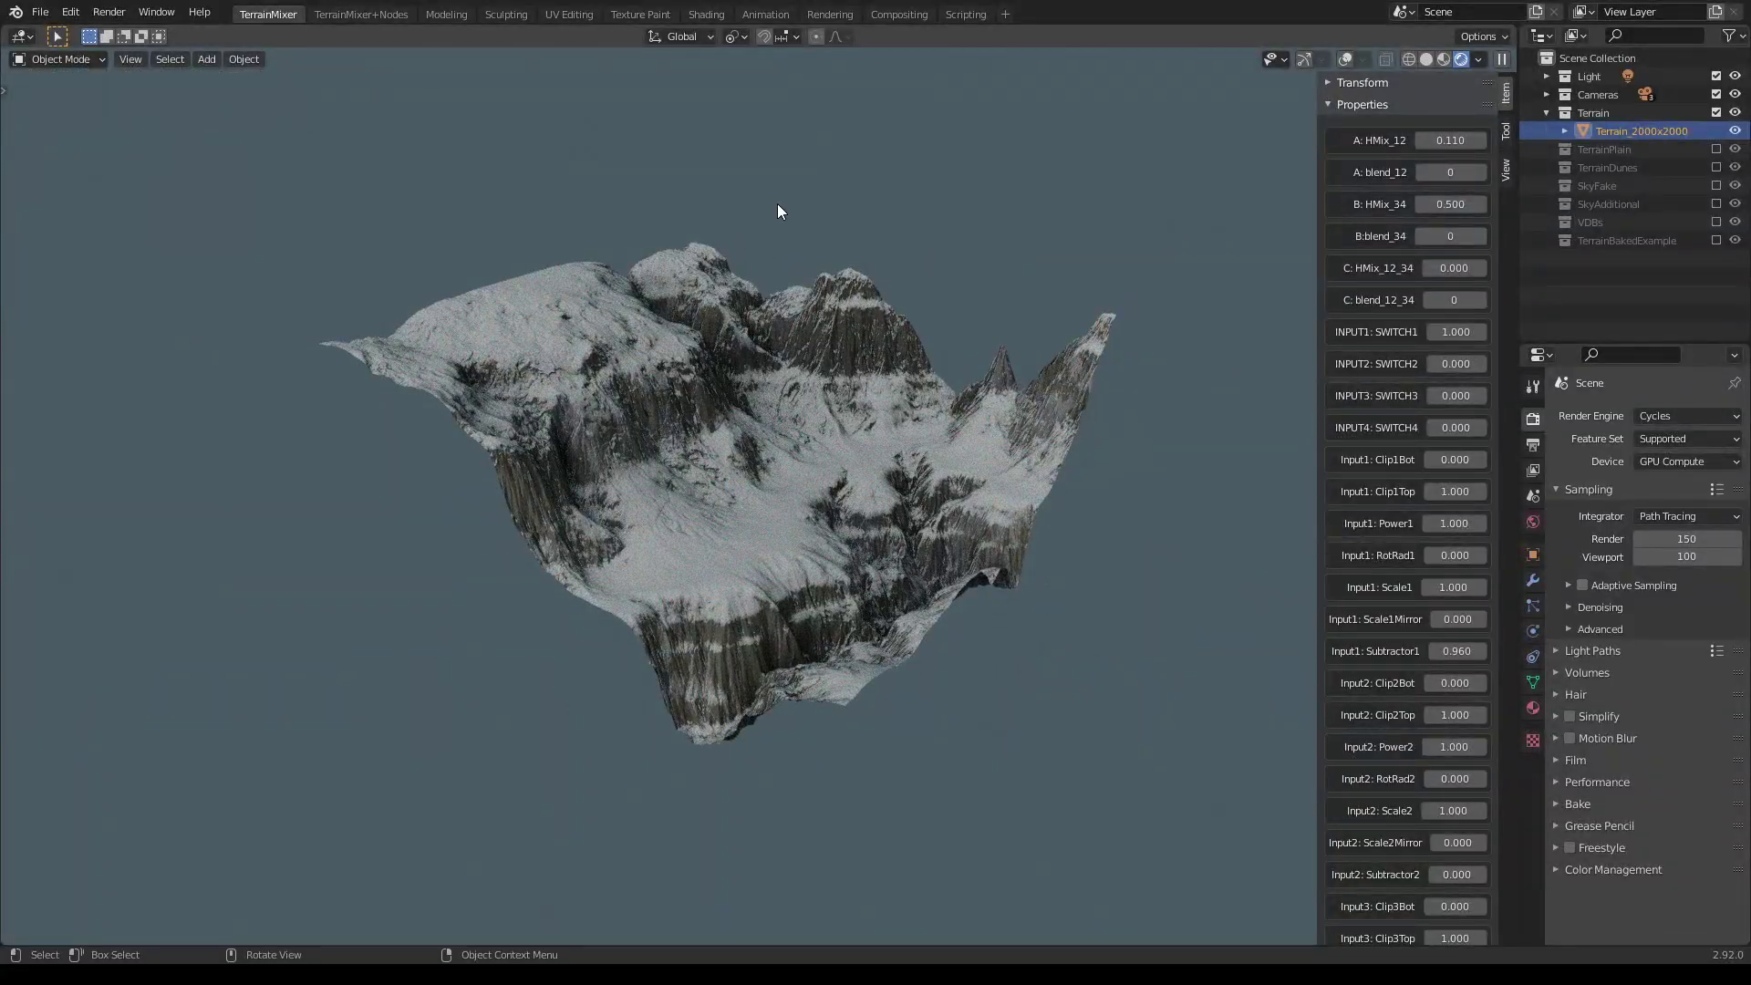
{"action": "scroll", "coordinate": [1173, 664], "scroll_direction": "up", "scroll_amount": 1}
Set Input1: Subtractor1 to 0, Input1: Clip1Bot to 0.250 and Input1: Clip1Top to 0.750.
{"action": "left_click_drag", "start_coordinate": [1460, 651], "coordinate": [1341, 653]}
{"action": "middle_click_drag", "start_coordinate": [1295, 653], "coordinate": [1368, 696]}
{"action": "mouse_move", "coordinate": [1433, 460]}
{"action": "left_mouse_down"}
{"action": "mouse_move", "coordinate": [1464, 460]}
{"action": "mouse_move", "coordinate": [1423, 491]}
{"action": "left_mouse_up"}
{"action": "middle_click_drag", "start_coordinate": [1276, 492], "coordinate": [1222, 527]}
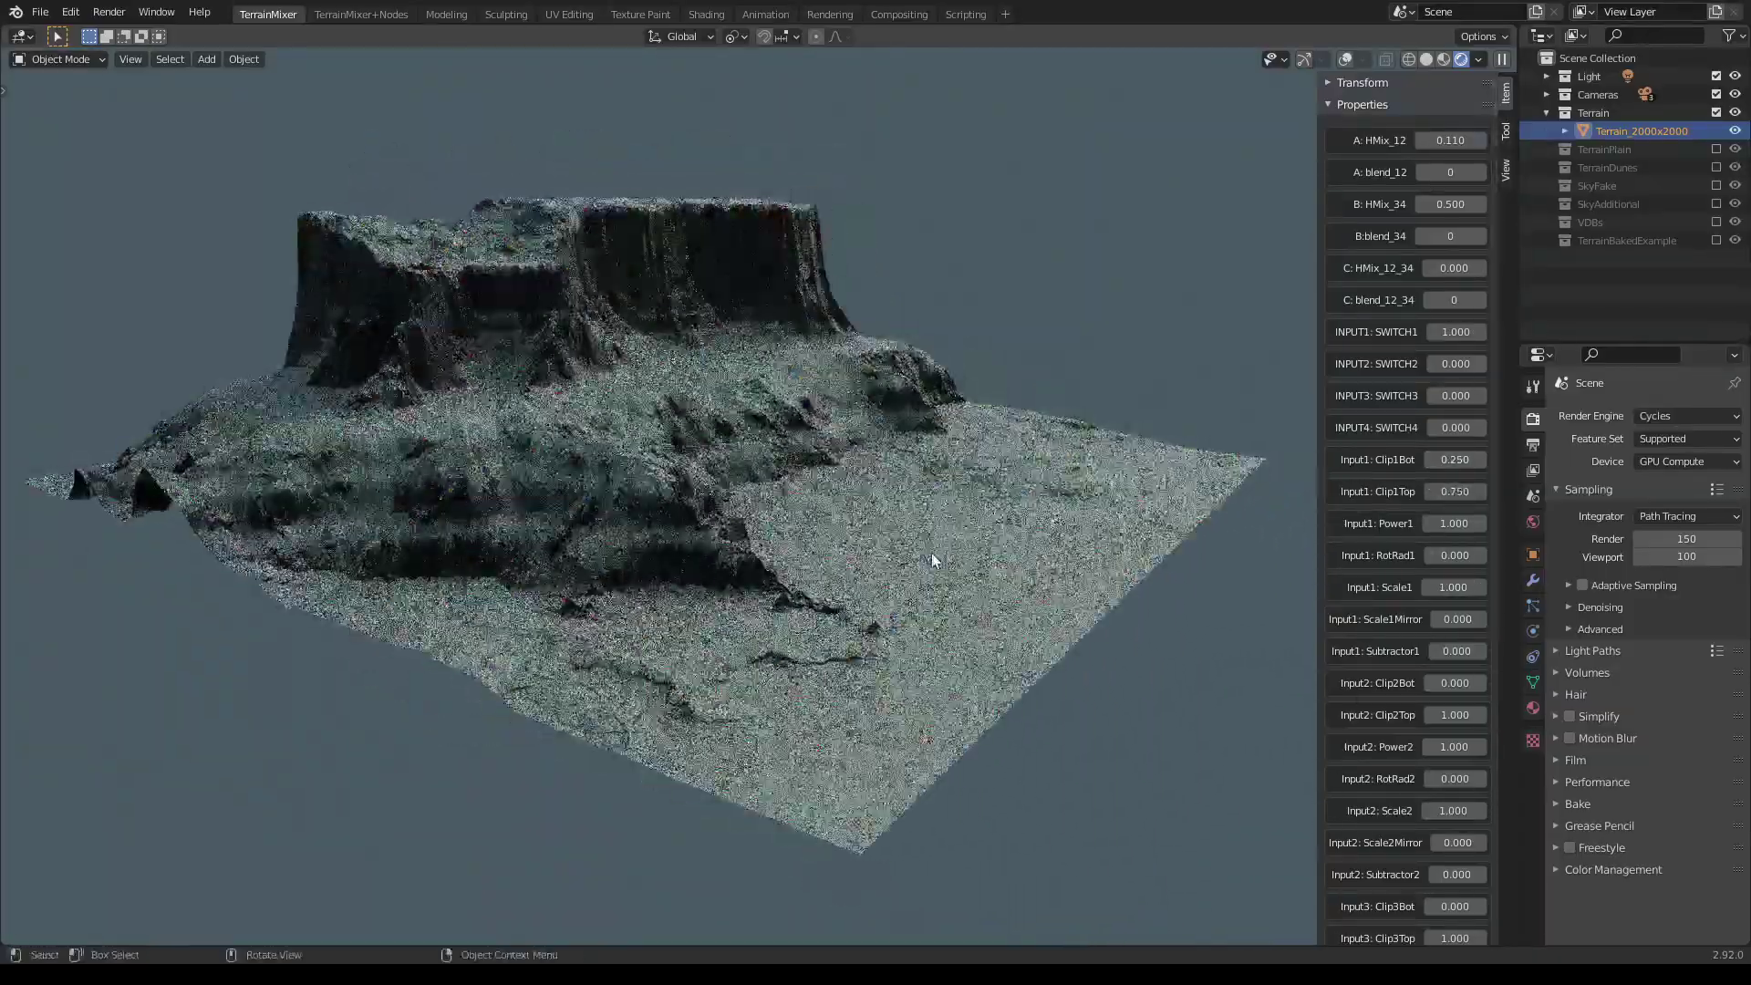
Reset the C: HMix_12_34 and A: HMix_12 height mixes to 0 so only input 1 shapes the terrain.
{"action": "mouse_move", "coordinate": [1433, 268]}
{"action": "left_mouse_down"}
{"action": "mouse_move", "coordinate": [1470, 268]}
{"action": "mouse_move", "coordinate": [1444, 268]}
{"action": "left_mouse_up"}
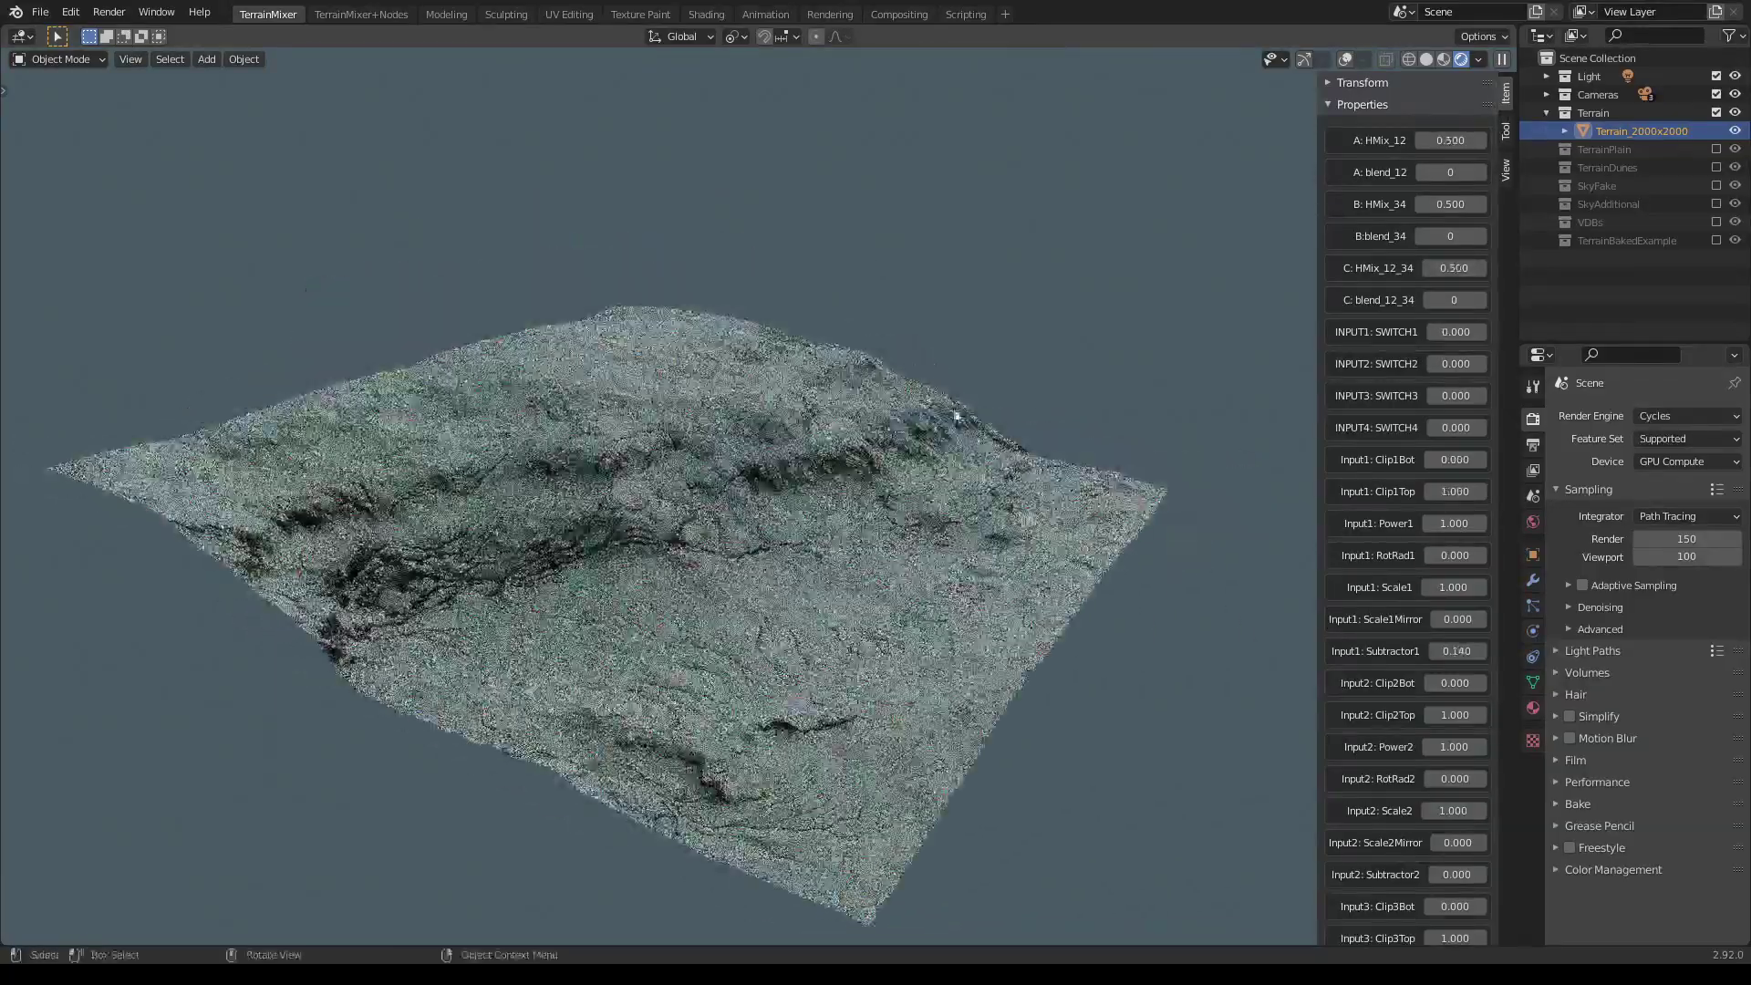
{"action": "middle_click_drag", "start_coordinate": [1138, 631], "coordinate": [1111, 631]}
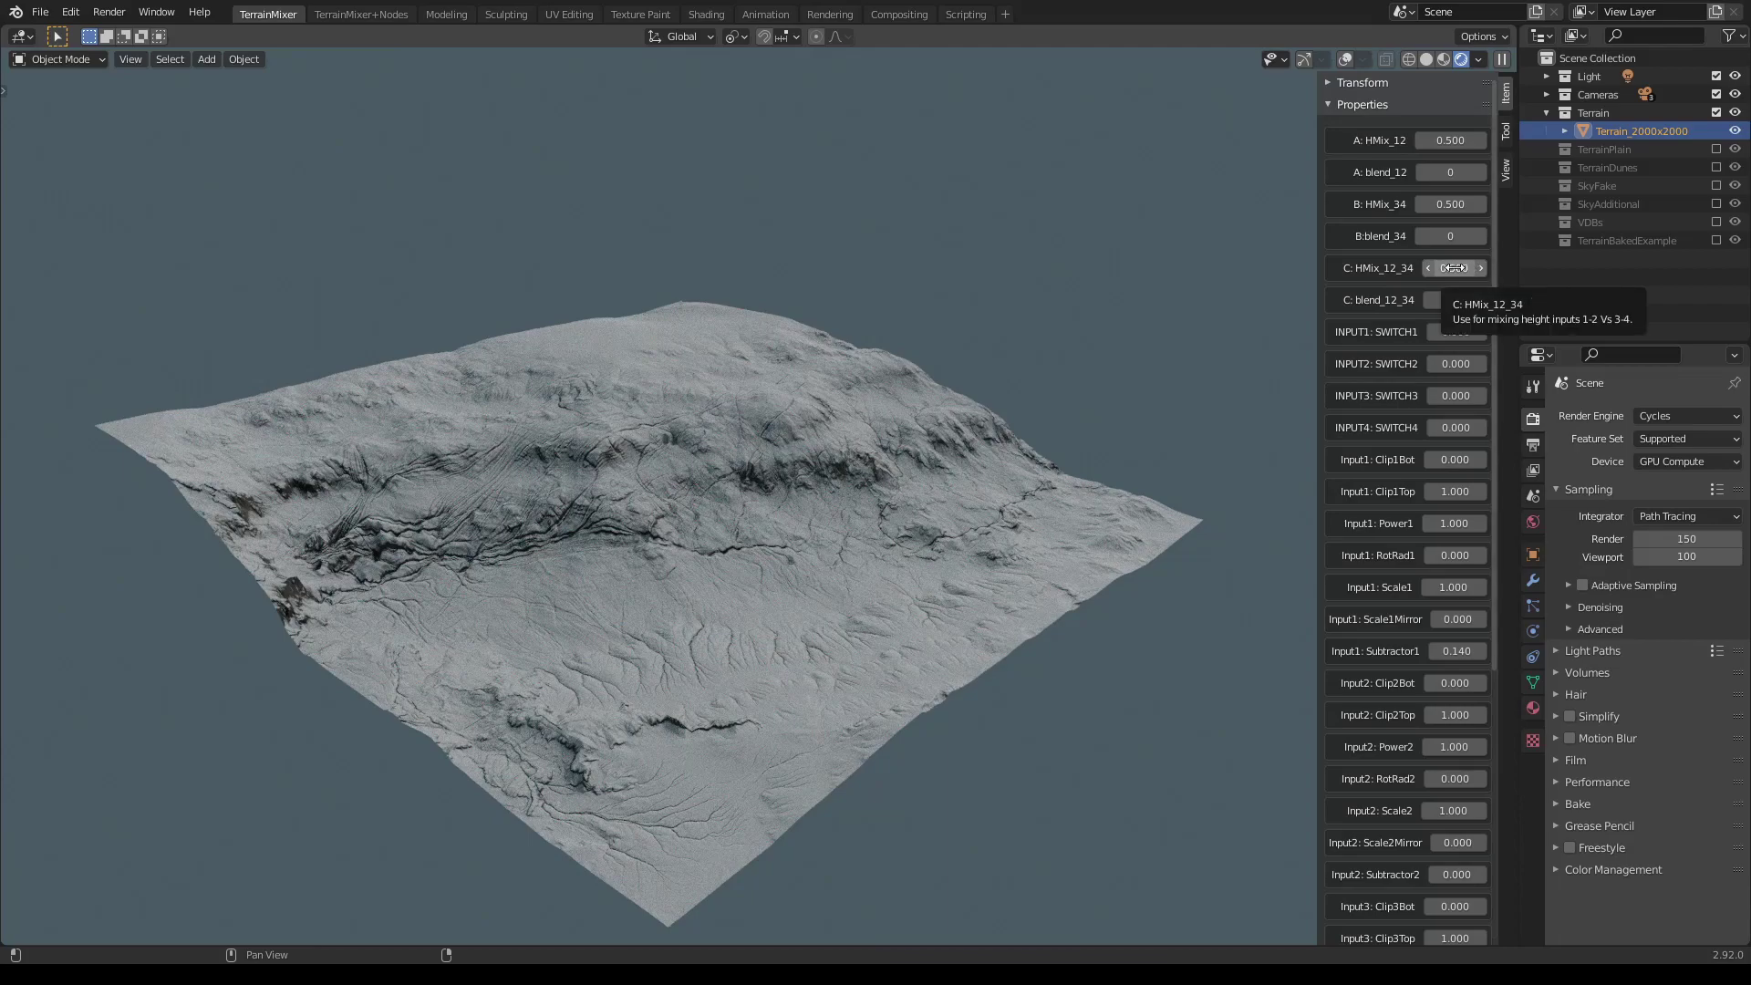
{"action": "key", "text": "BackSpace"}
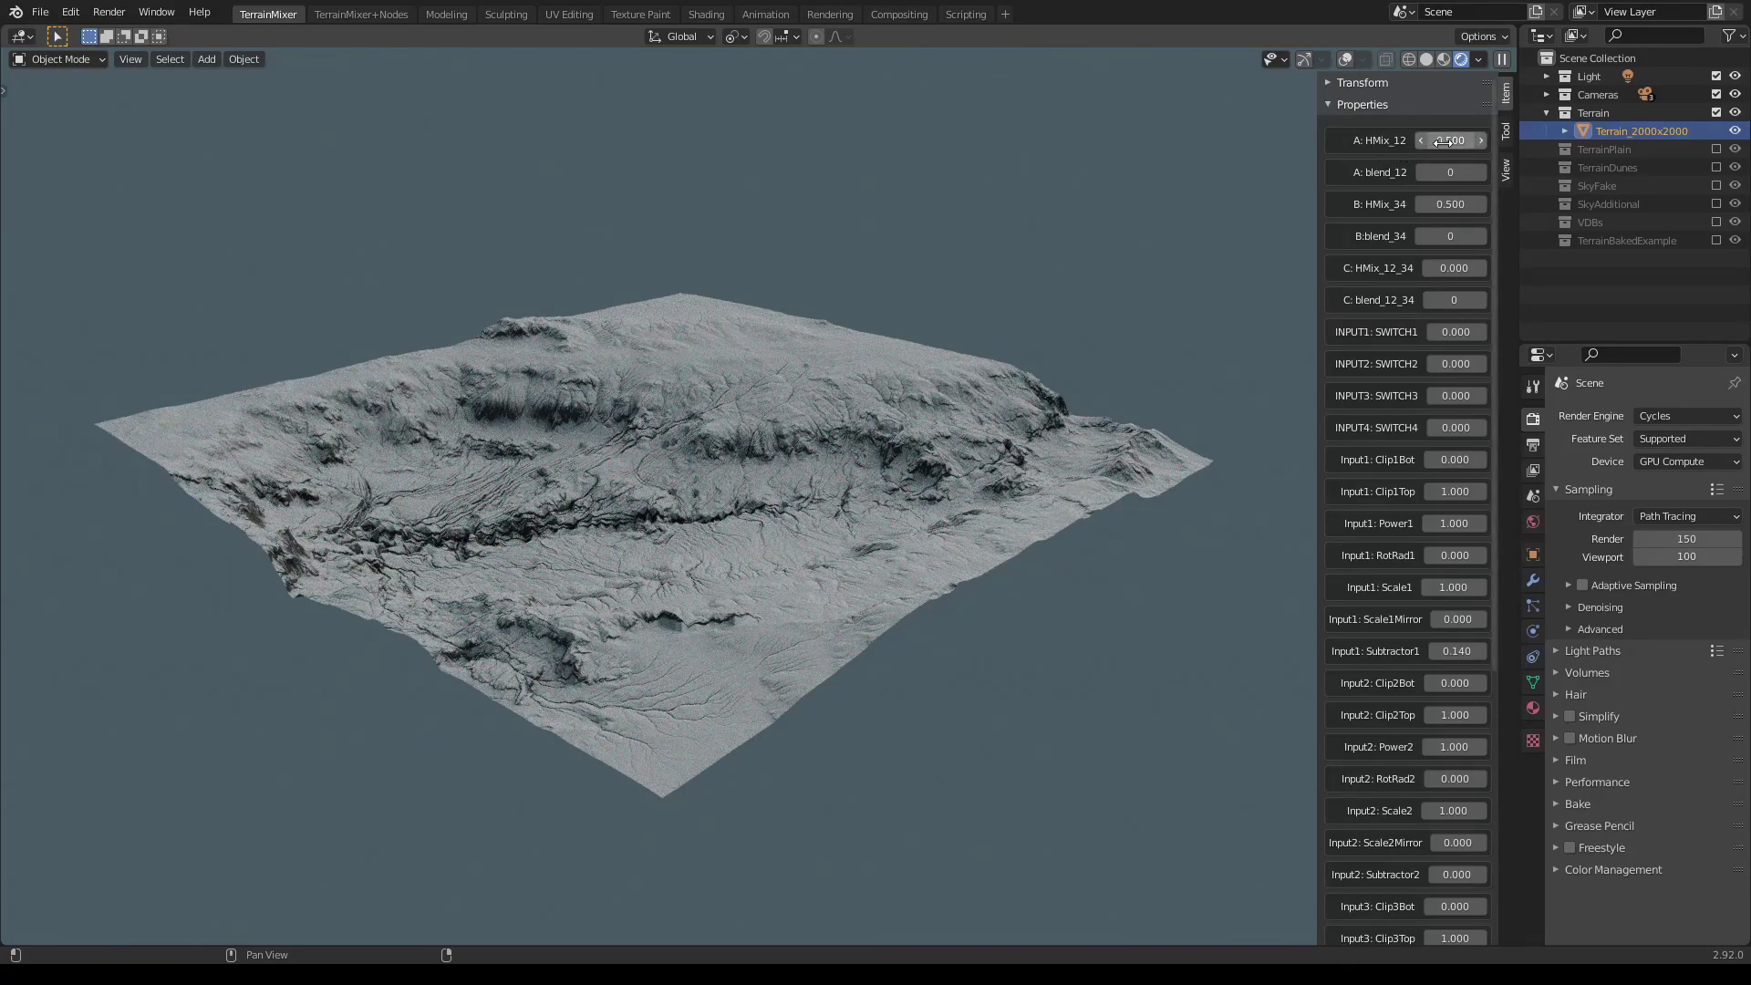
{"action": "key", "text": "BackSpace"}
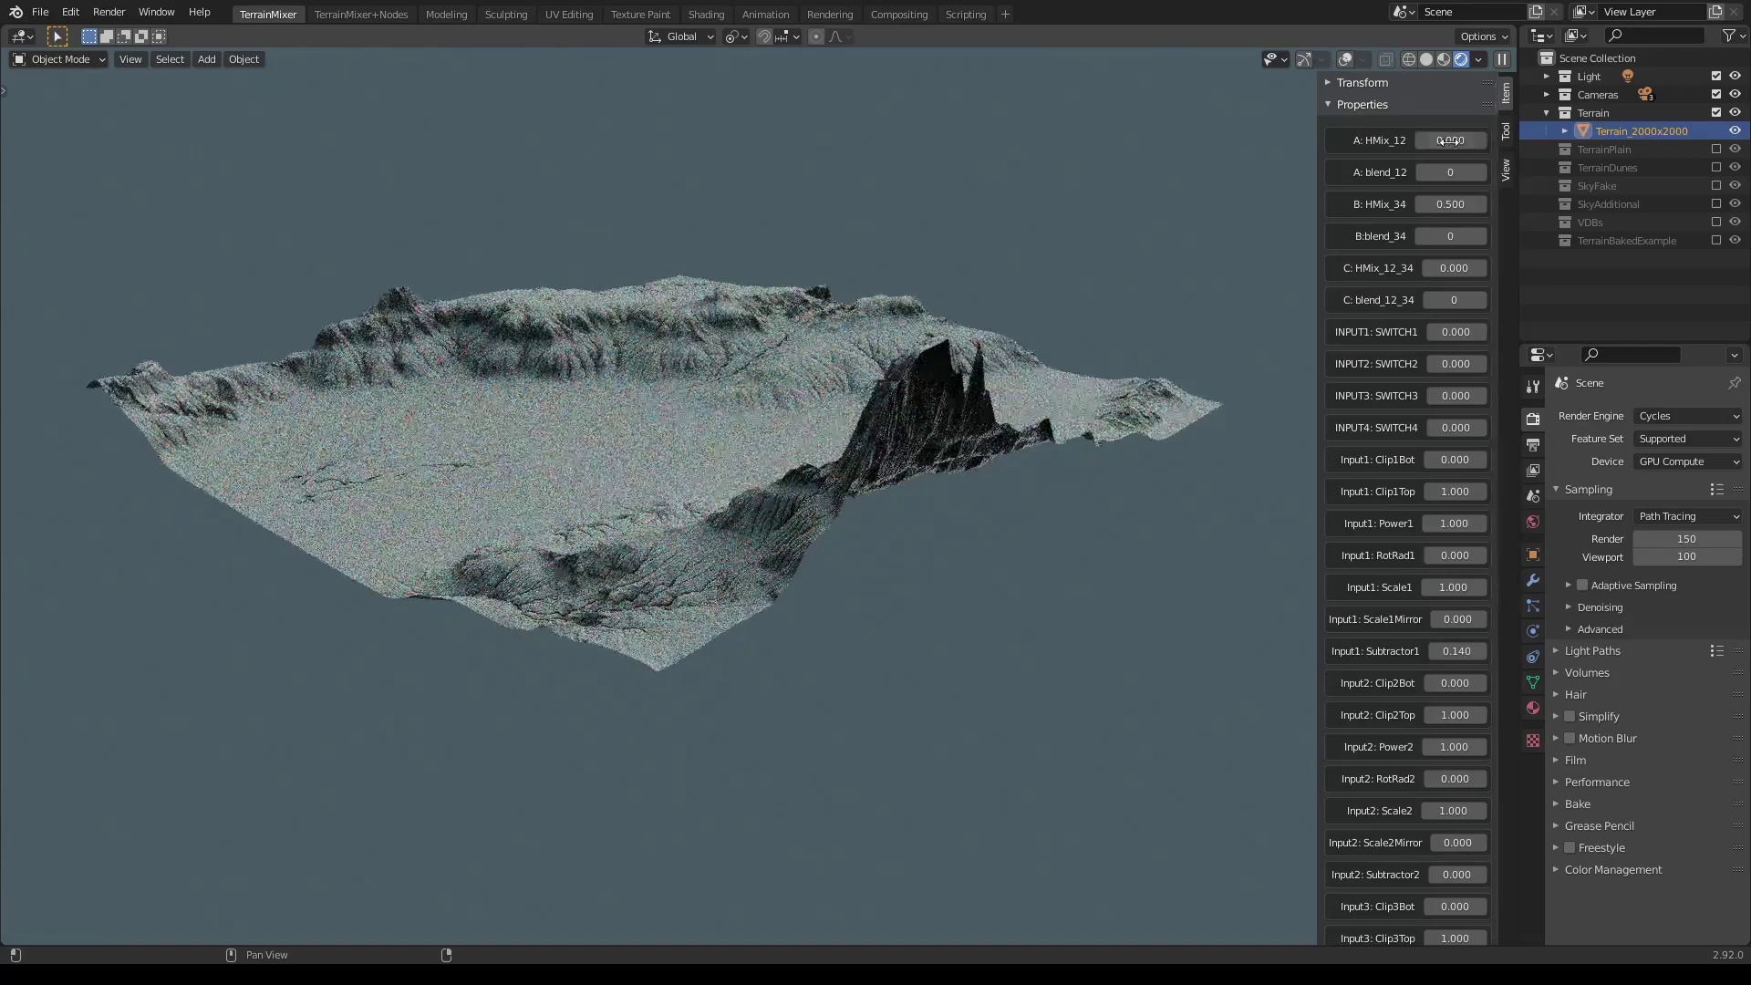
{"action": "middle_click_drag", "start_coordinate": [525, 484], "coordinate": [842, 496]}
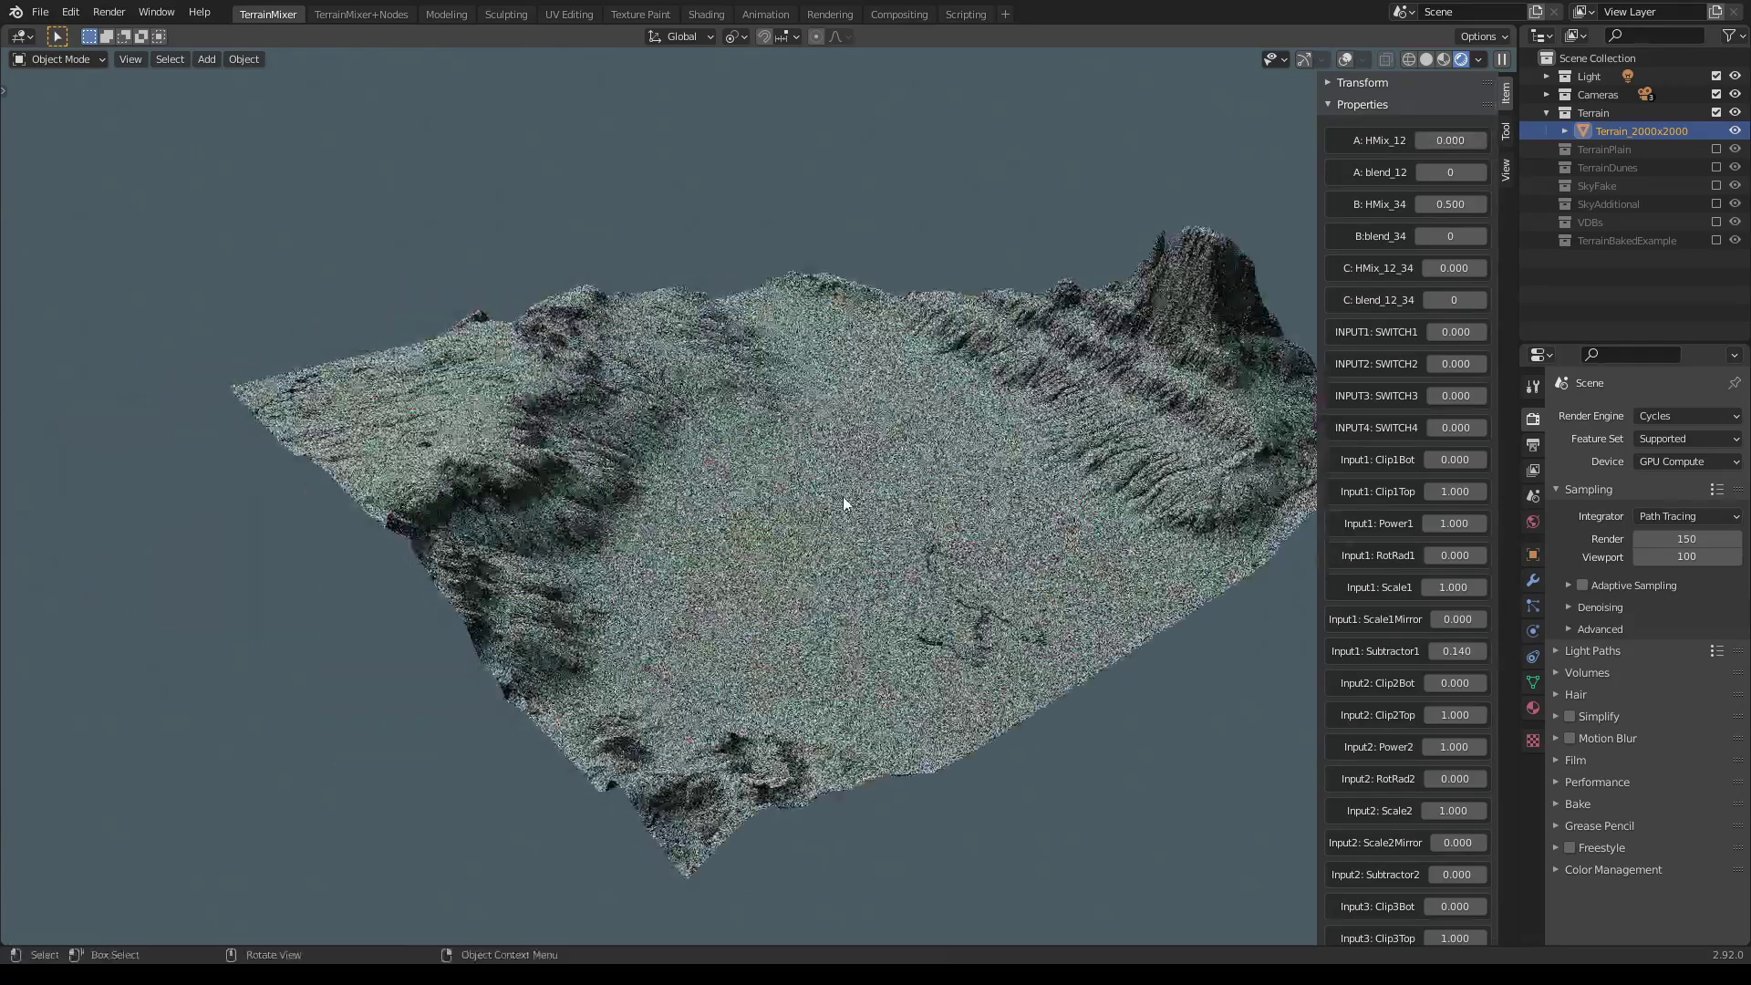
{"action": "middle_click_drag", "start_coordinate": [963, 448], "coordinate": [1062, 434], "text": "shift"}
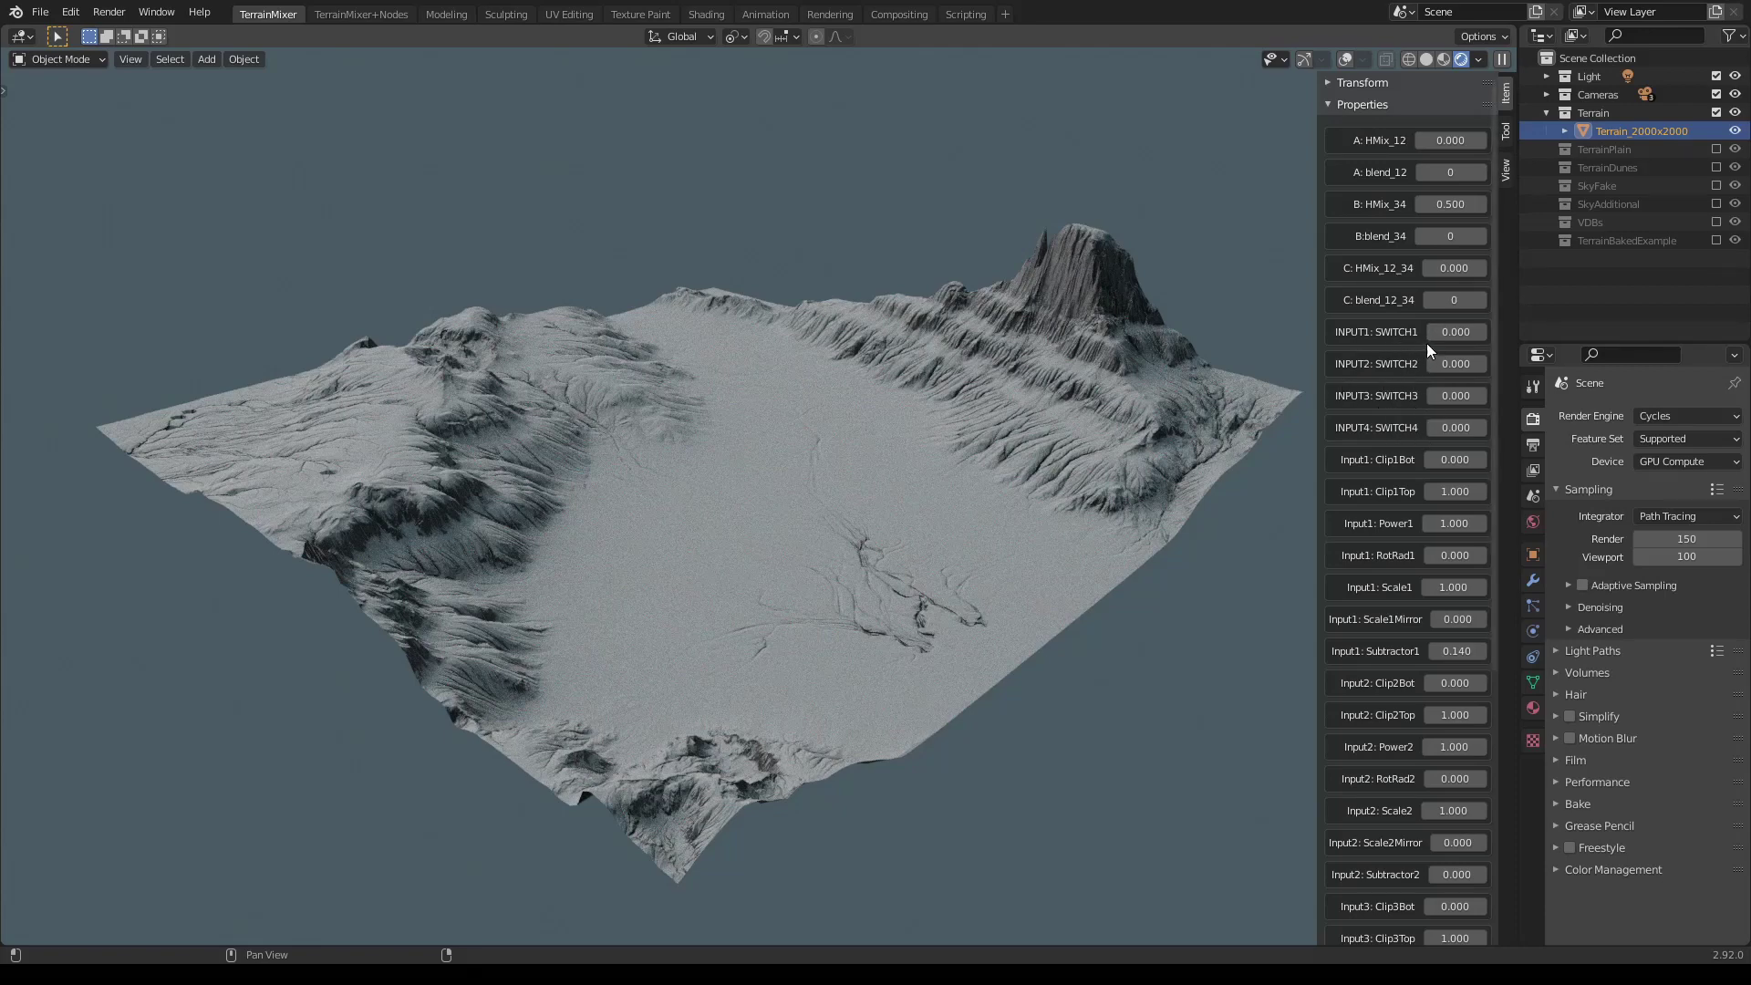
Set INPUT1: SWITCH1 to 1 and the A: HMix_12 height mix to 0.270.
{"action": "mouse_move", "coordinate": [1455, 333]}
{"action": "left_mouse_down"}
{"action": "mouse_move", "coordinate": [1474, 332]}
{"action": "mouse_move", "coordinate": [1450, 333]}
{"action": "left_mouse_up"}
{"action": "middle_click_drag", "start_coordinate": [1052, 428], "coordinate": [840, 415]}
{"action": "middle_click_drag", "start_coordinate": [945, 490], "coordinate": [972, 497]}
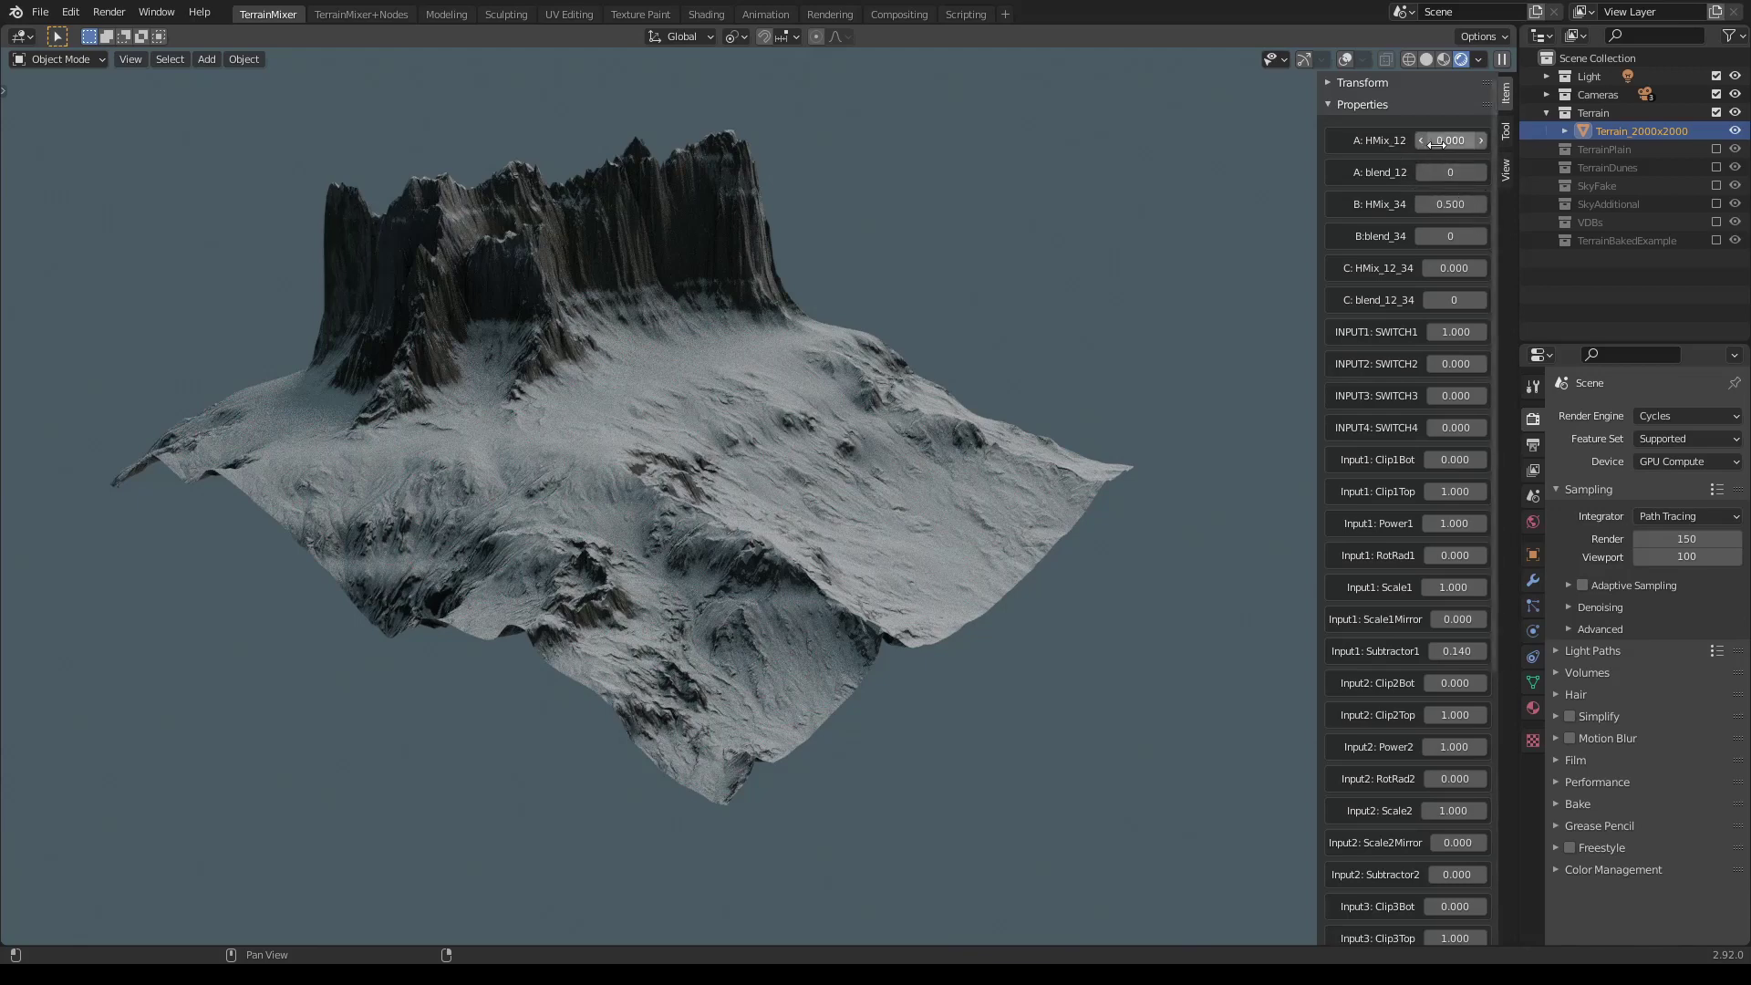
{"action": "mouse_move", "coordinate": [1445, 140]}
{"action": "left_mouse_down"}
{"action": "mouse_move", "coordinate": [1487, 140]}
{"action": "mouse_move", "coordinate": [1456, 140]}
{"action": "left_mouse_up"}
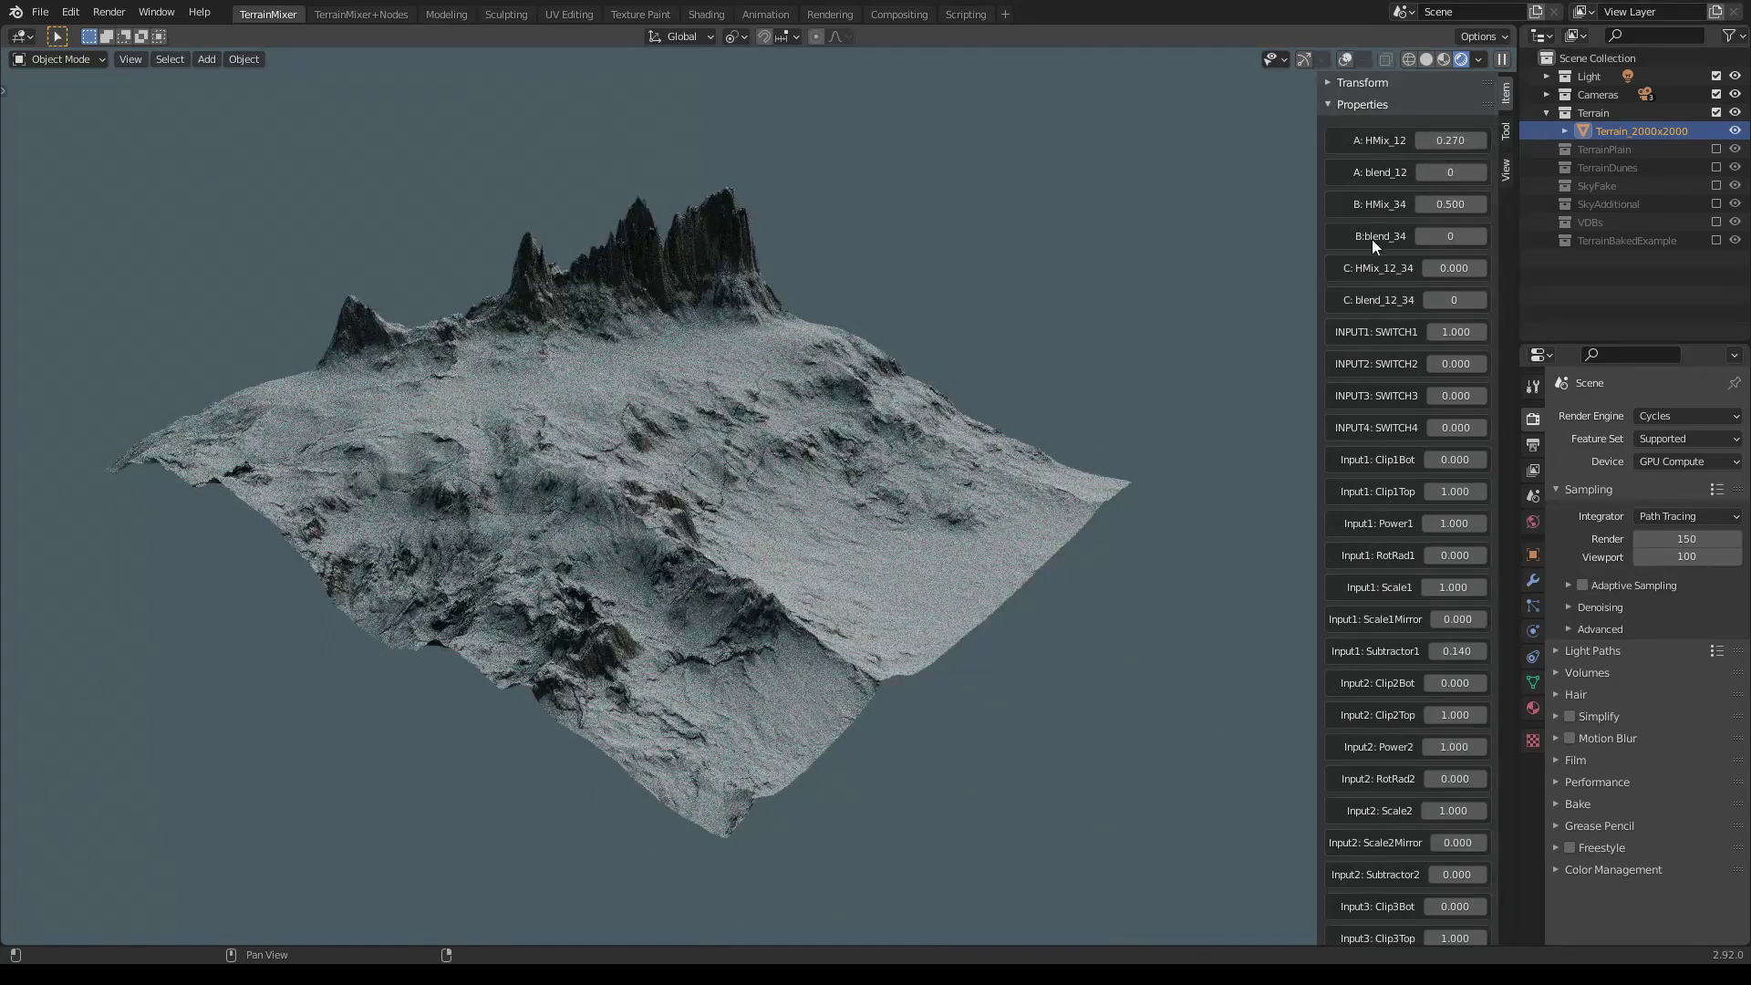
Cycle A: blend_12 upward through its blend modes past 8 to compare them, and return it to 0.
{"action": "left_click", "coordinate": [1481, 171]}
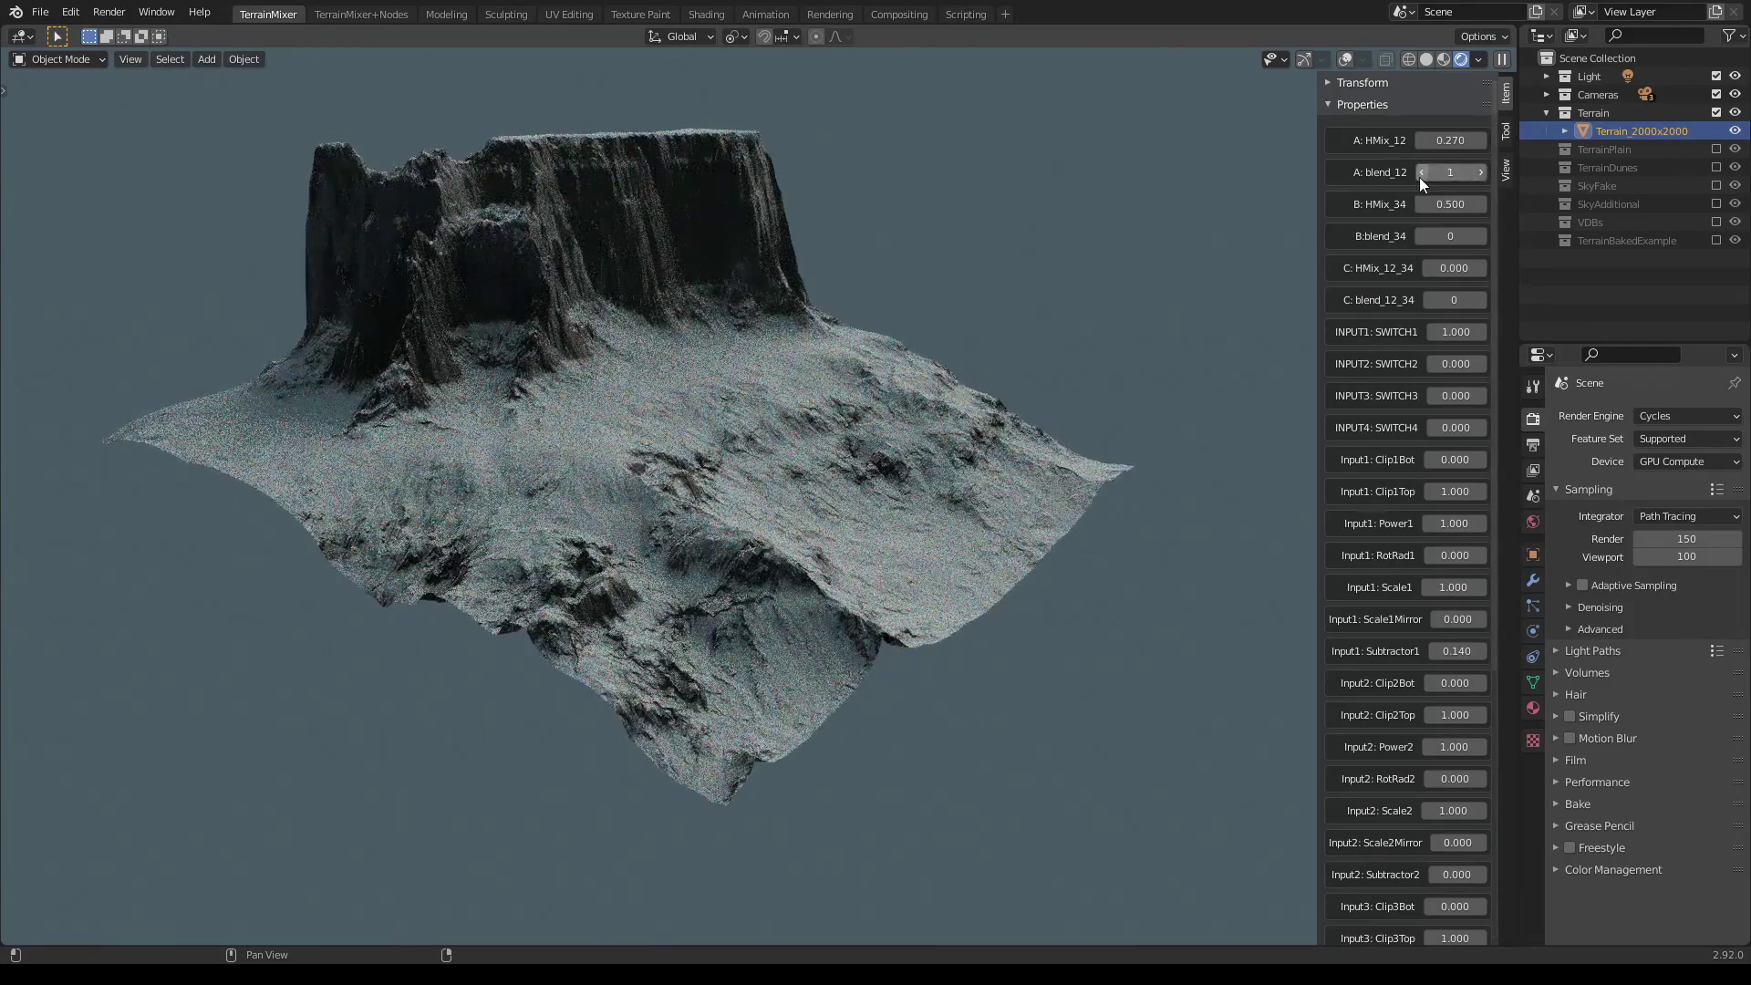
{"action": "left_click", "coordinate": [1421, 173]}
{"action": "left_click", "coordinate": [1480, 173]}
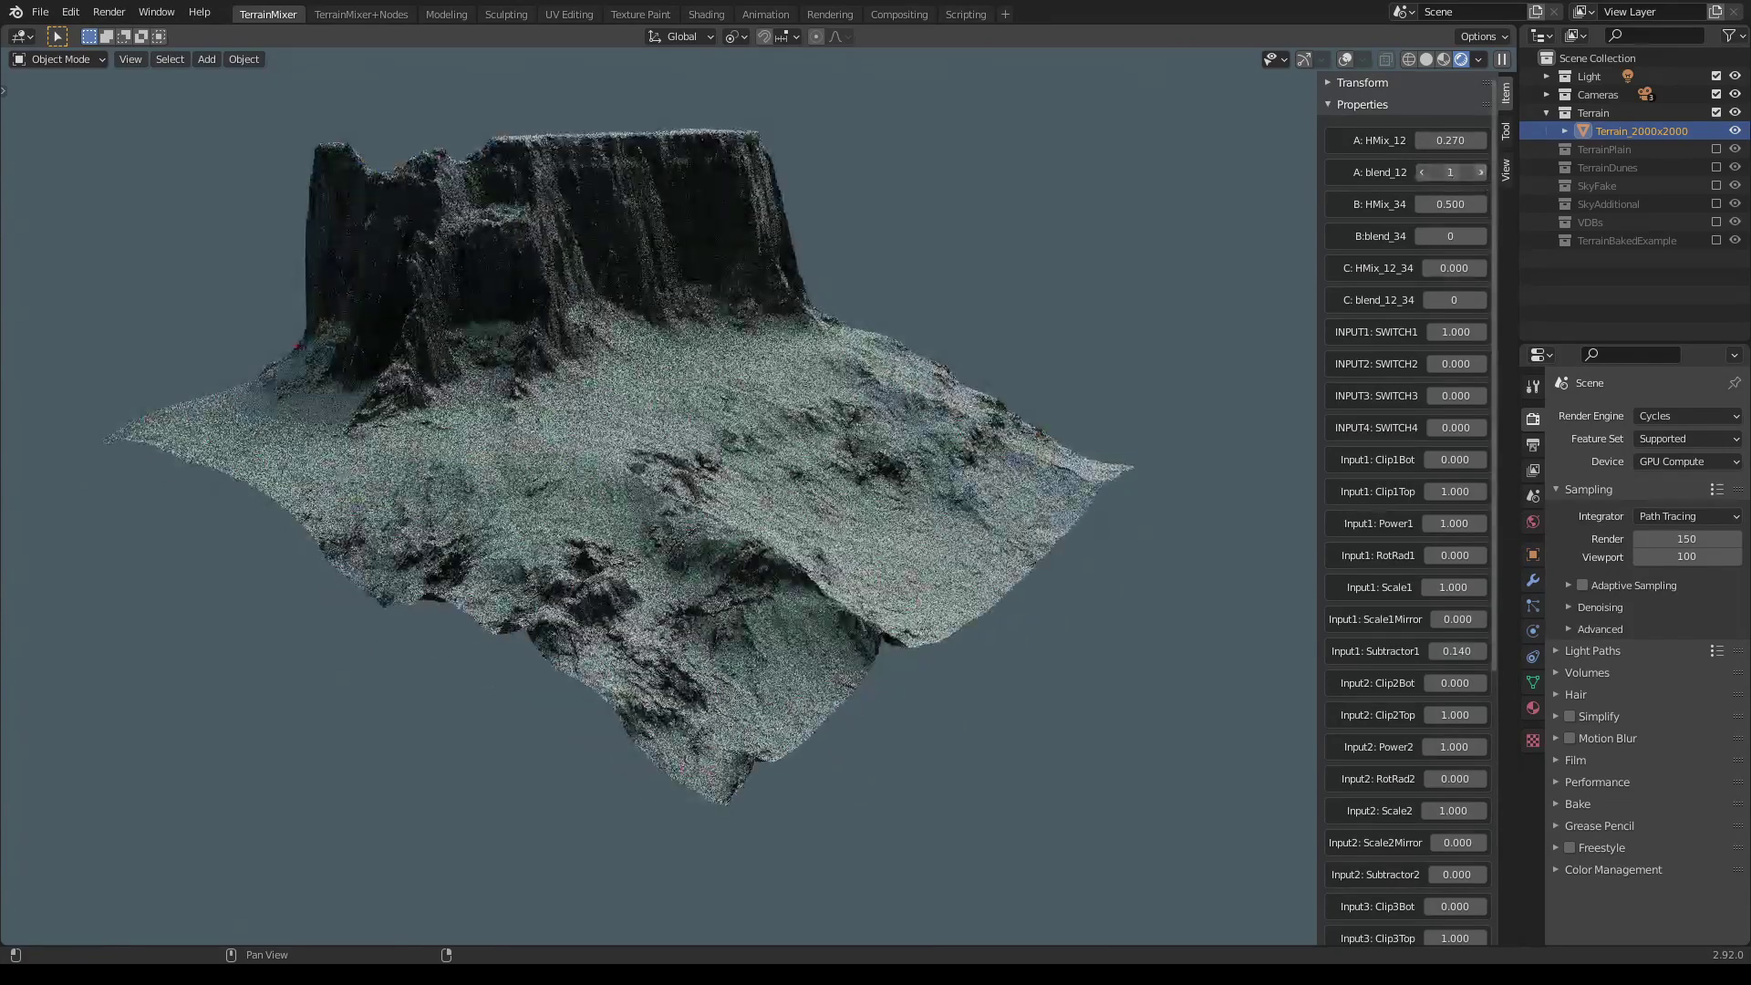
{"action": "left_click", "coordinate": [1480, 172]}
{"action": "left_click", "coordinate": [1480, 172]}
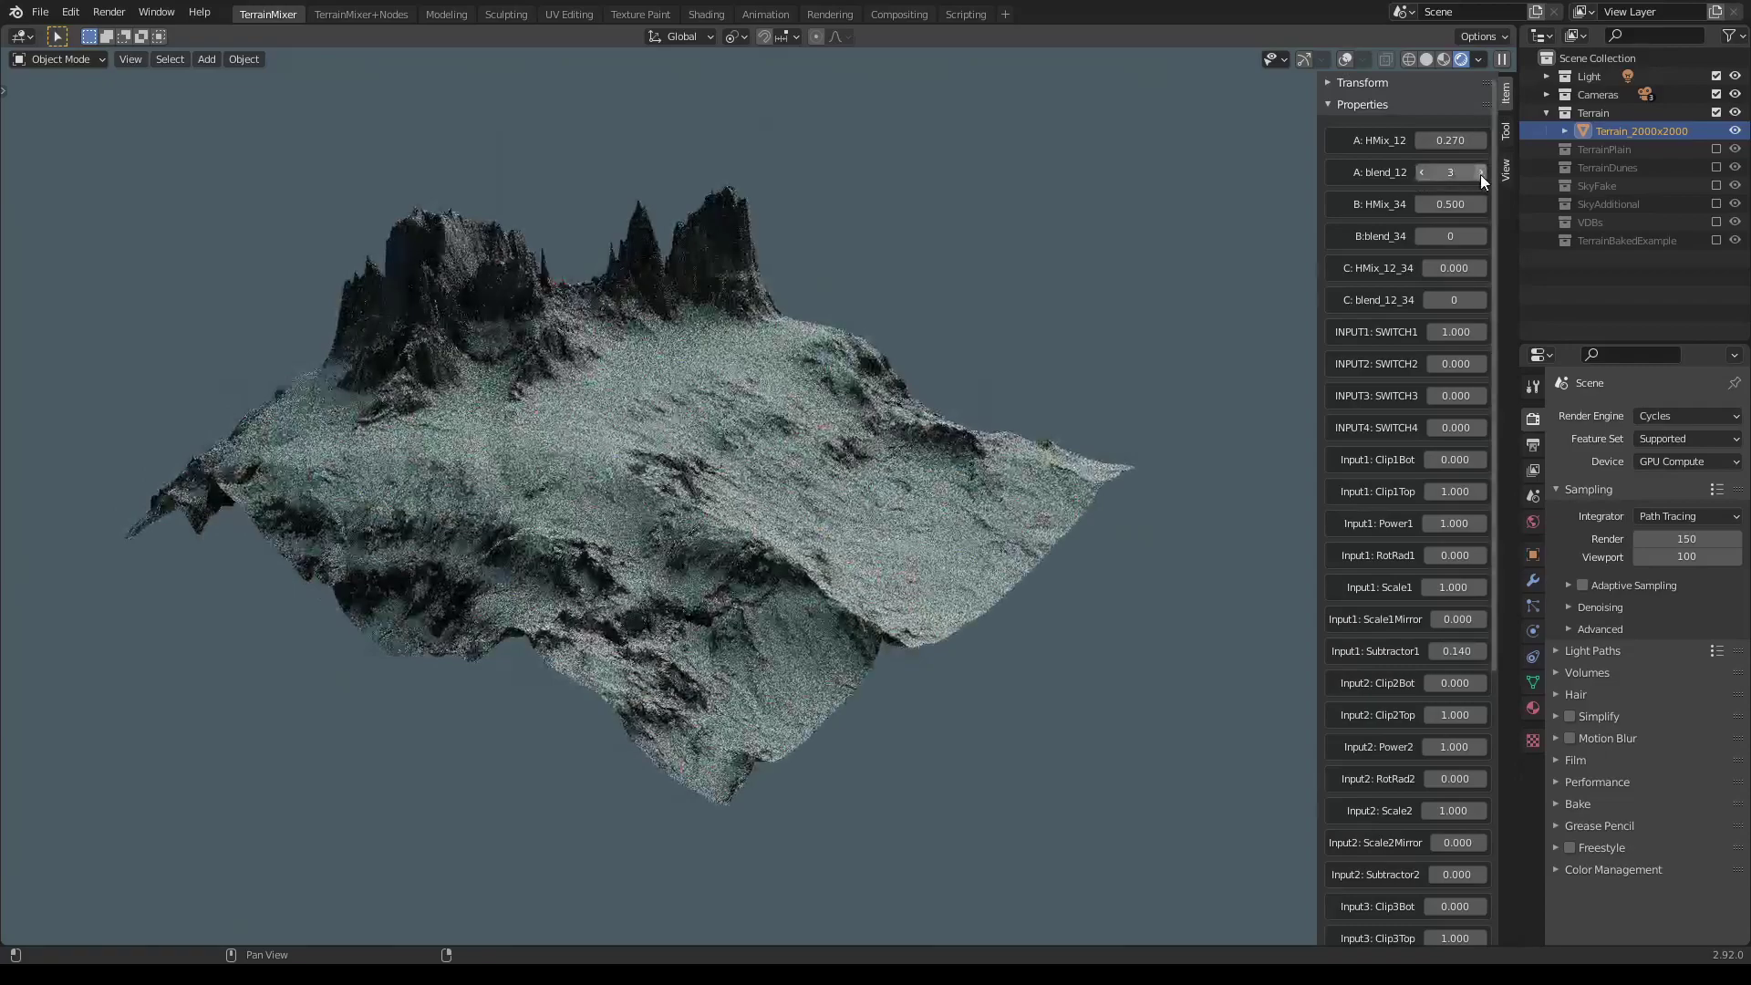
{"action": "left_click", "coordinate": [1480, 172]}
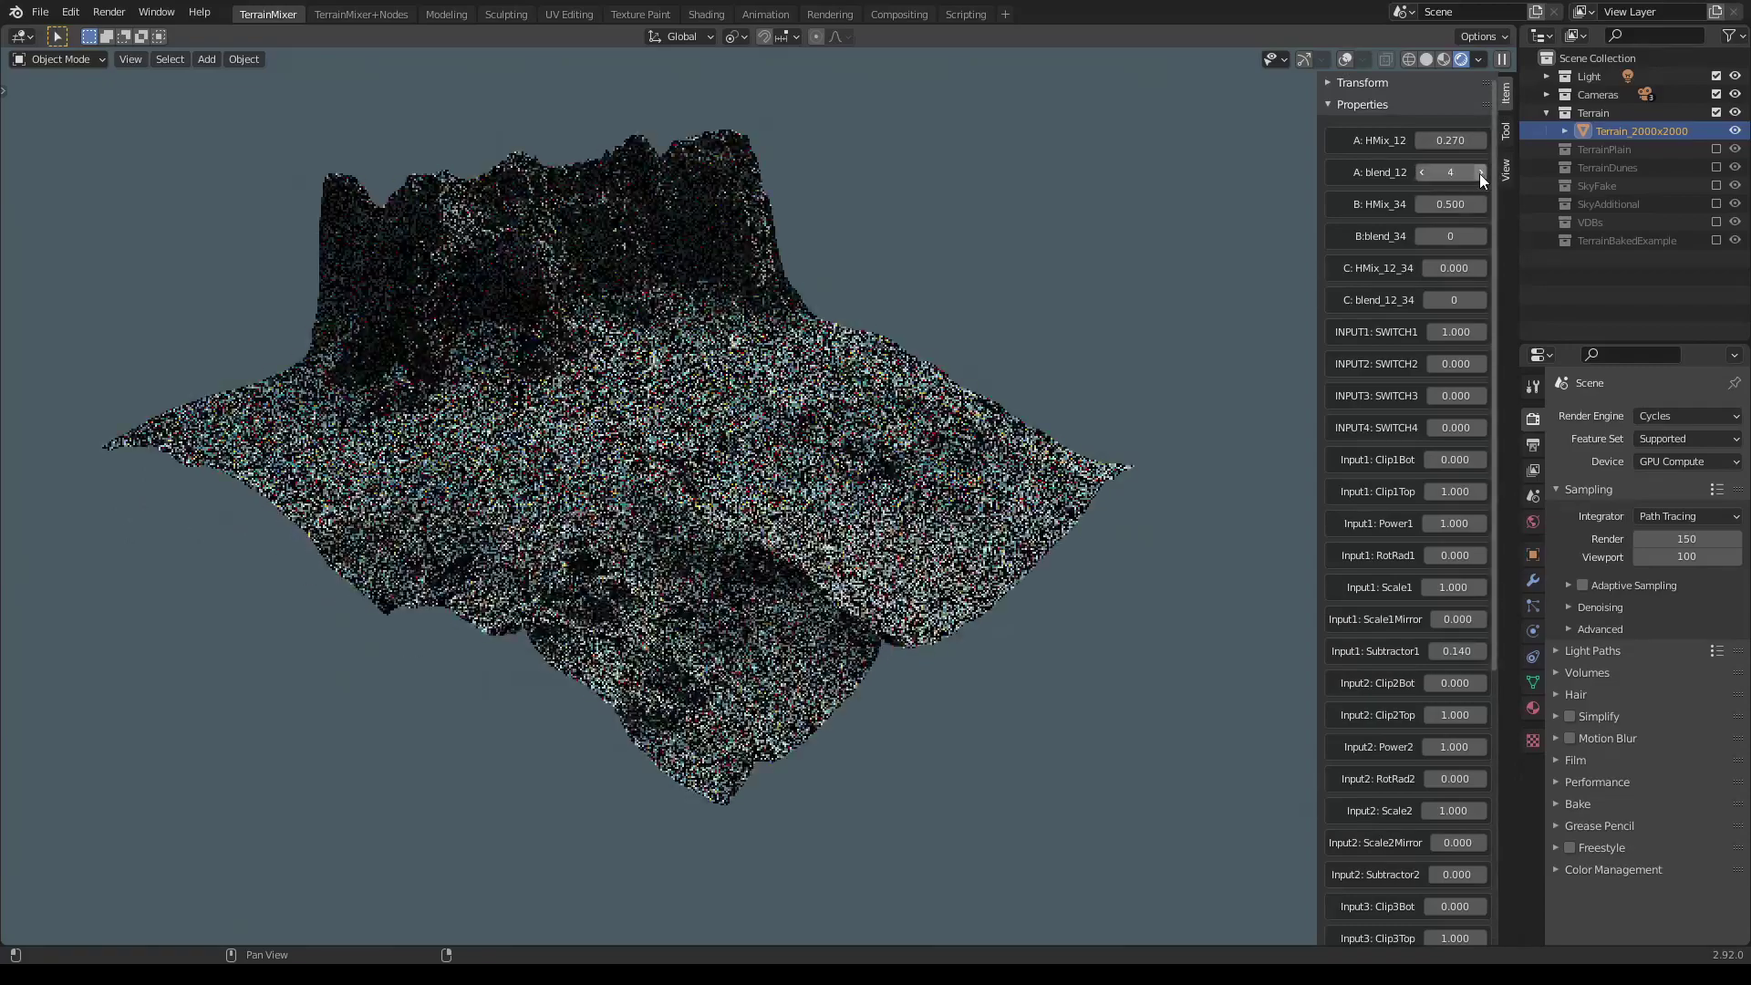
{"action": "left_click", "coordinate": [1480, 173]}
{"action": "left_click", "coordinate": [1480, 173]}
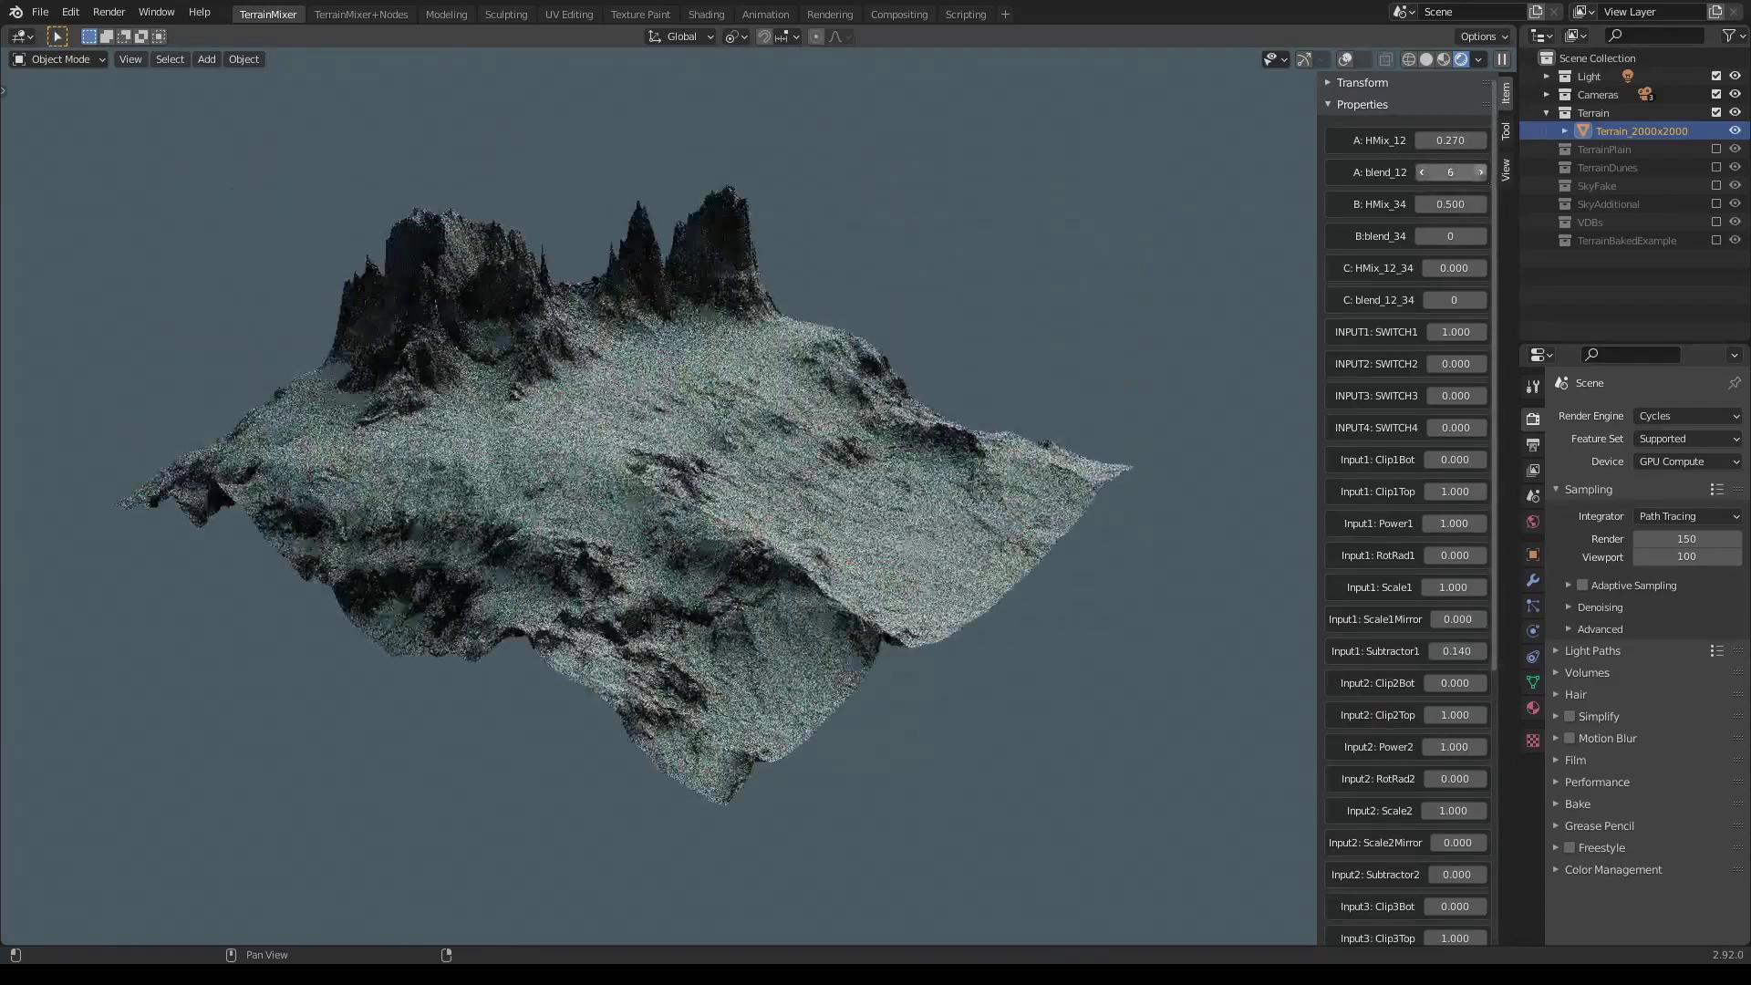
{"action": "left_click", "coordinate": [1480, 173]}
{"action": "left_click", "coordinate": [1480, 172]}
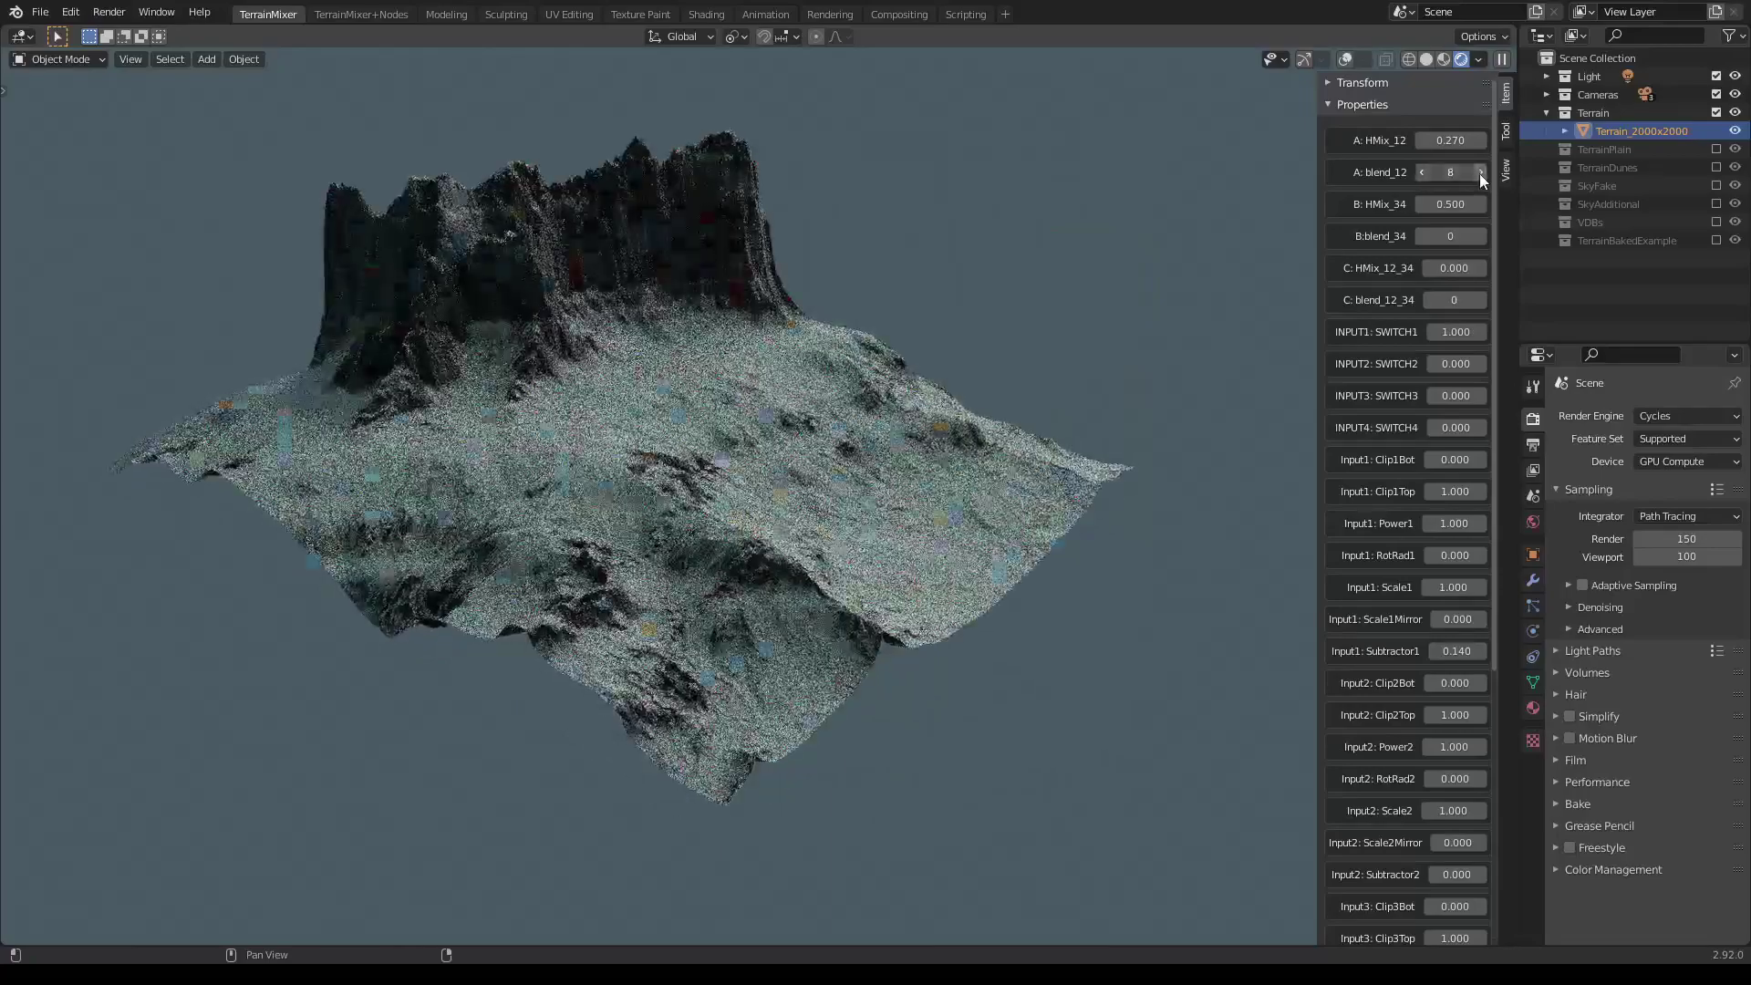
{"action": "left_click", "coordinate": [1480, 173]}
{"action": "left_click", "coordinate": [1422, 173]}
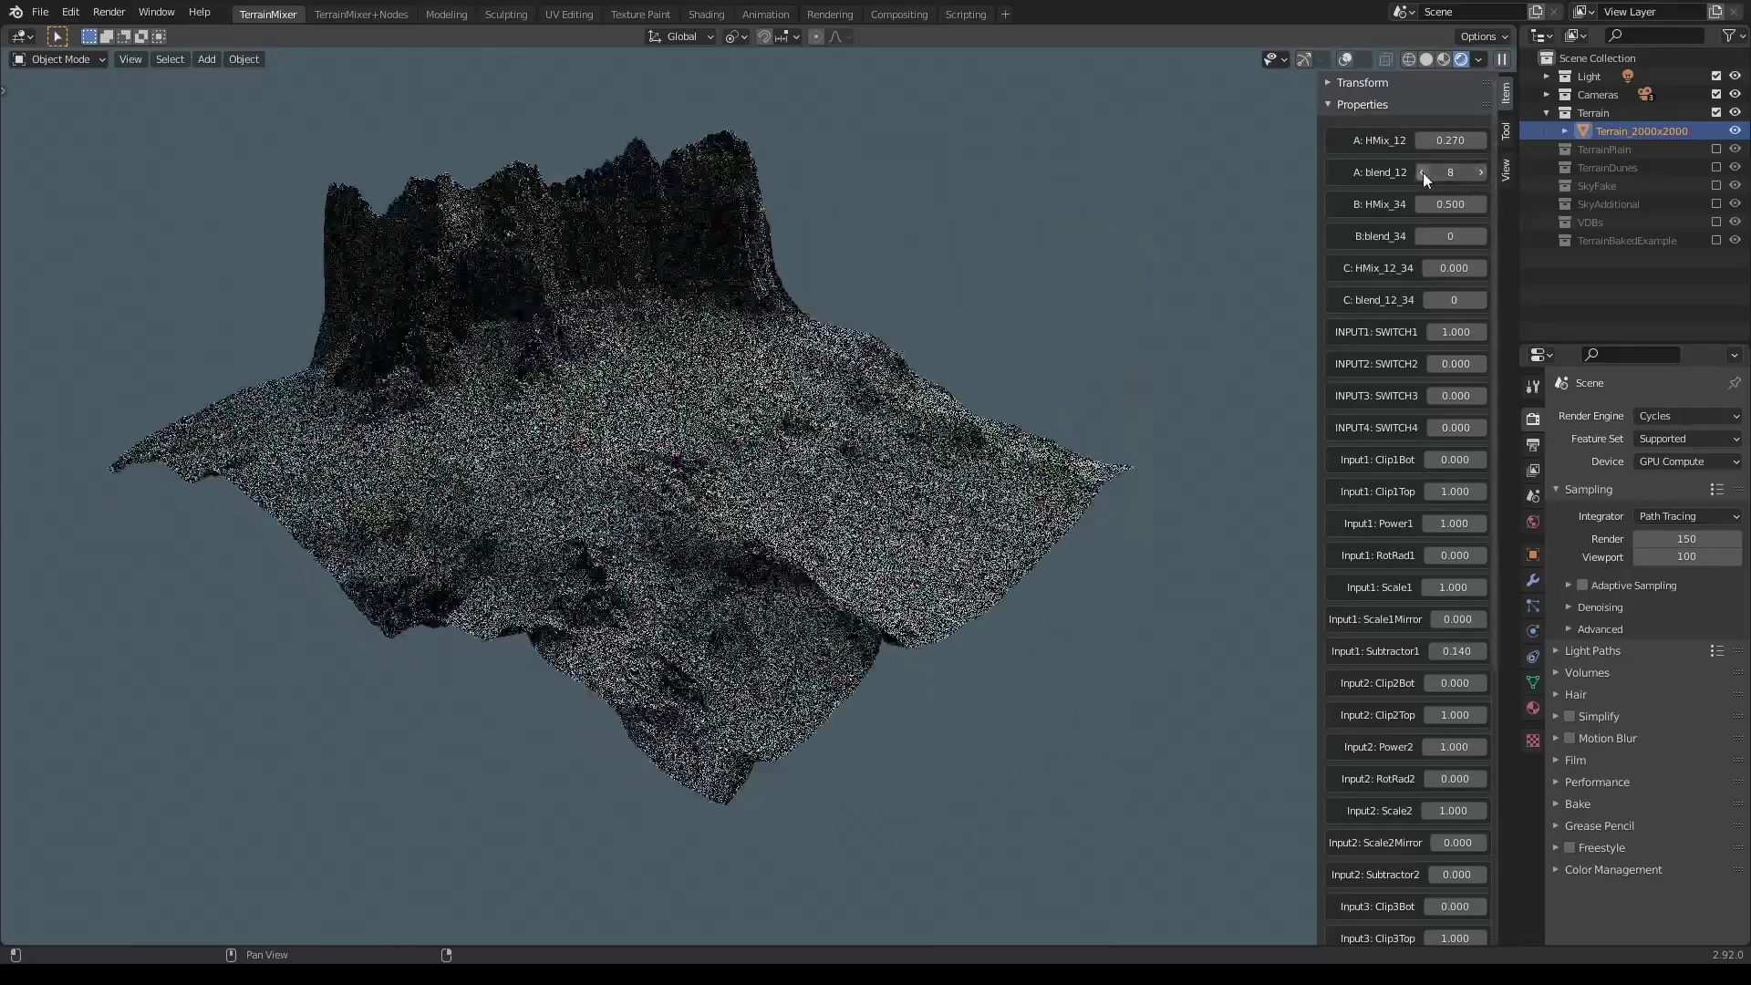
{"action": "left_click", "coordinate": [1423, 173]}
{"action": "left_click", "coordinate": [1423, 172]}
{"action": "left_click", "coordinate": [1423, 173]}
{"action": "left_click", "coordinate": [1422, 172]}
{"action": "left_click", "coordinate": [1423, 173]}
{"action": "left_click", "coordinate": [1423, 173]}
{"action": "left_click", "coordinate": [1422, 172]}
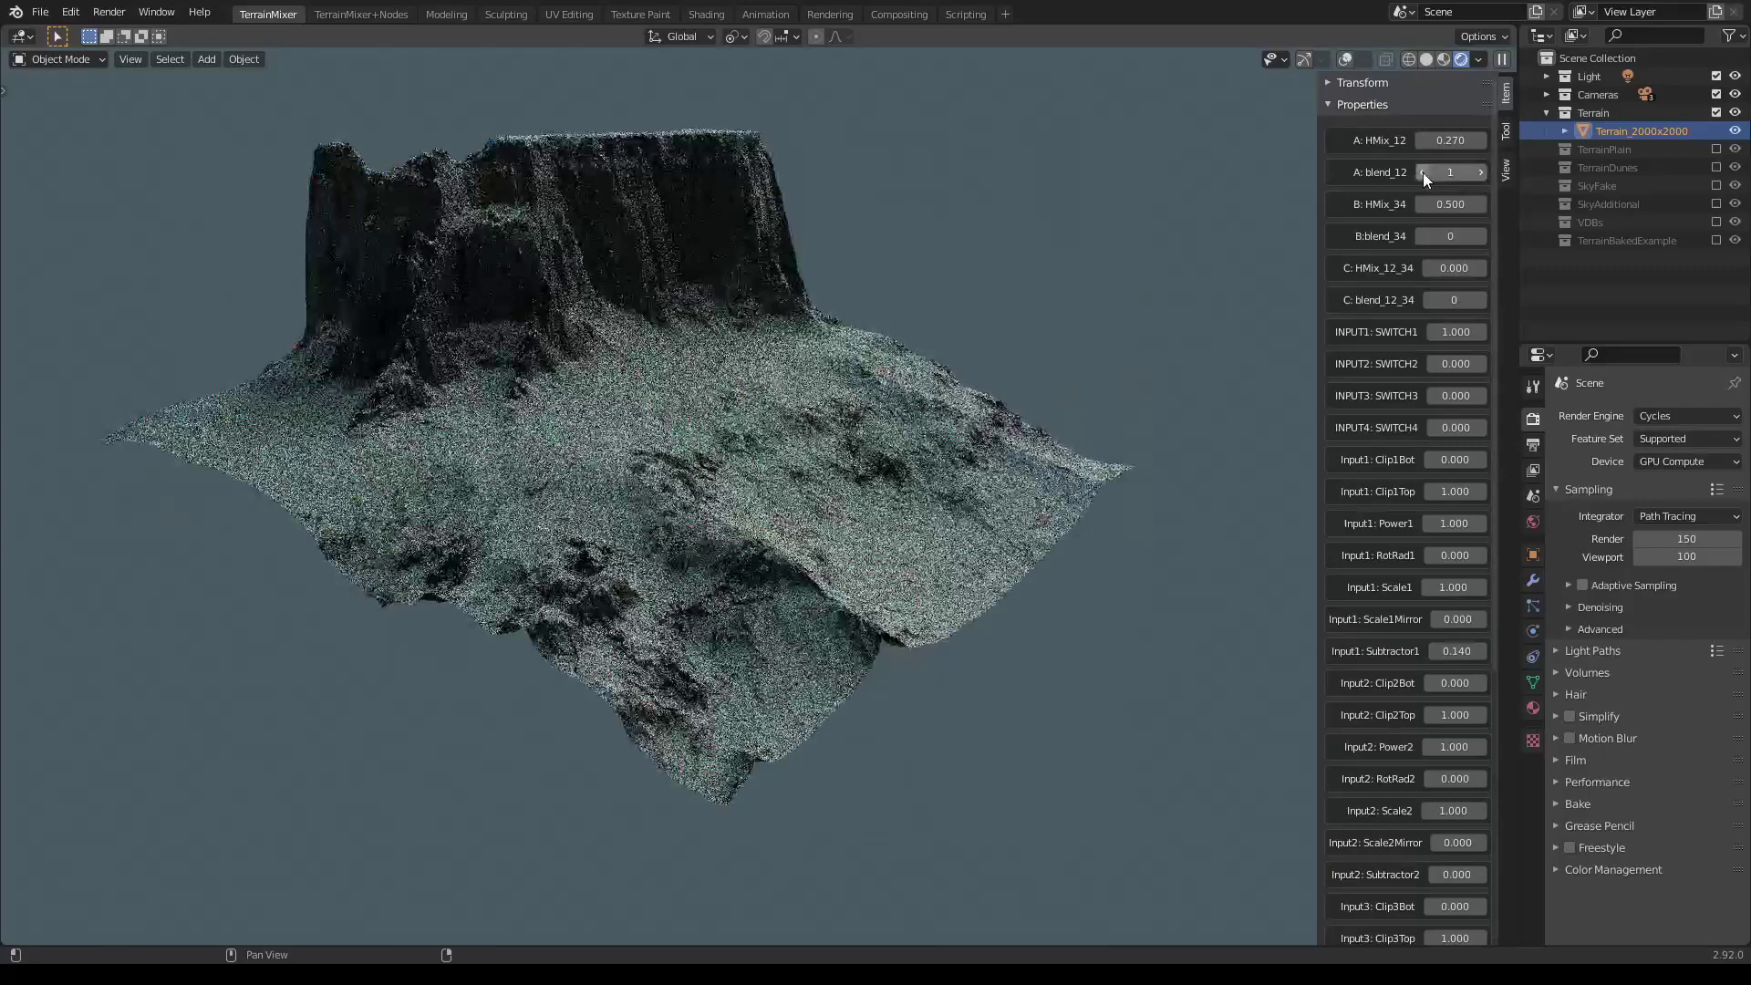
{"action": "left_click", "coordinate": [1423, 172]}
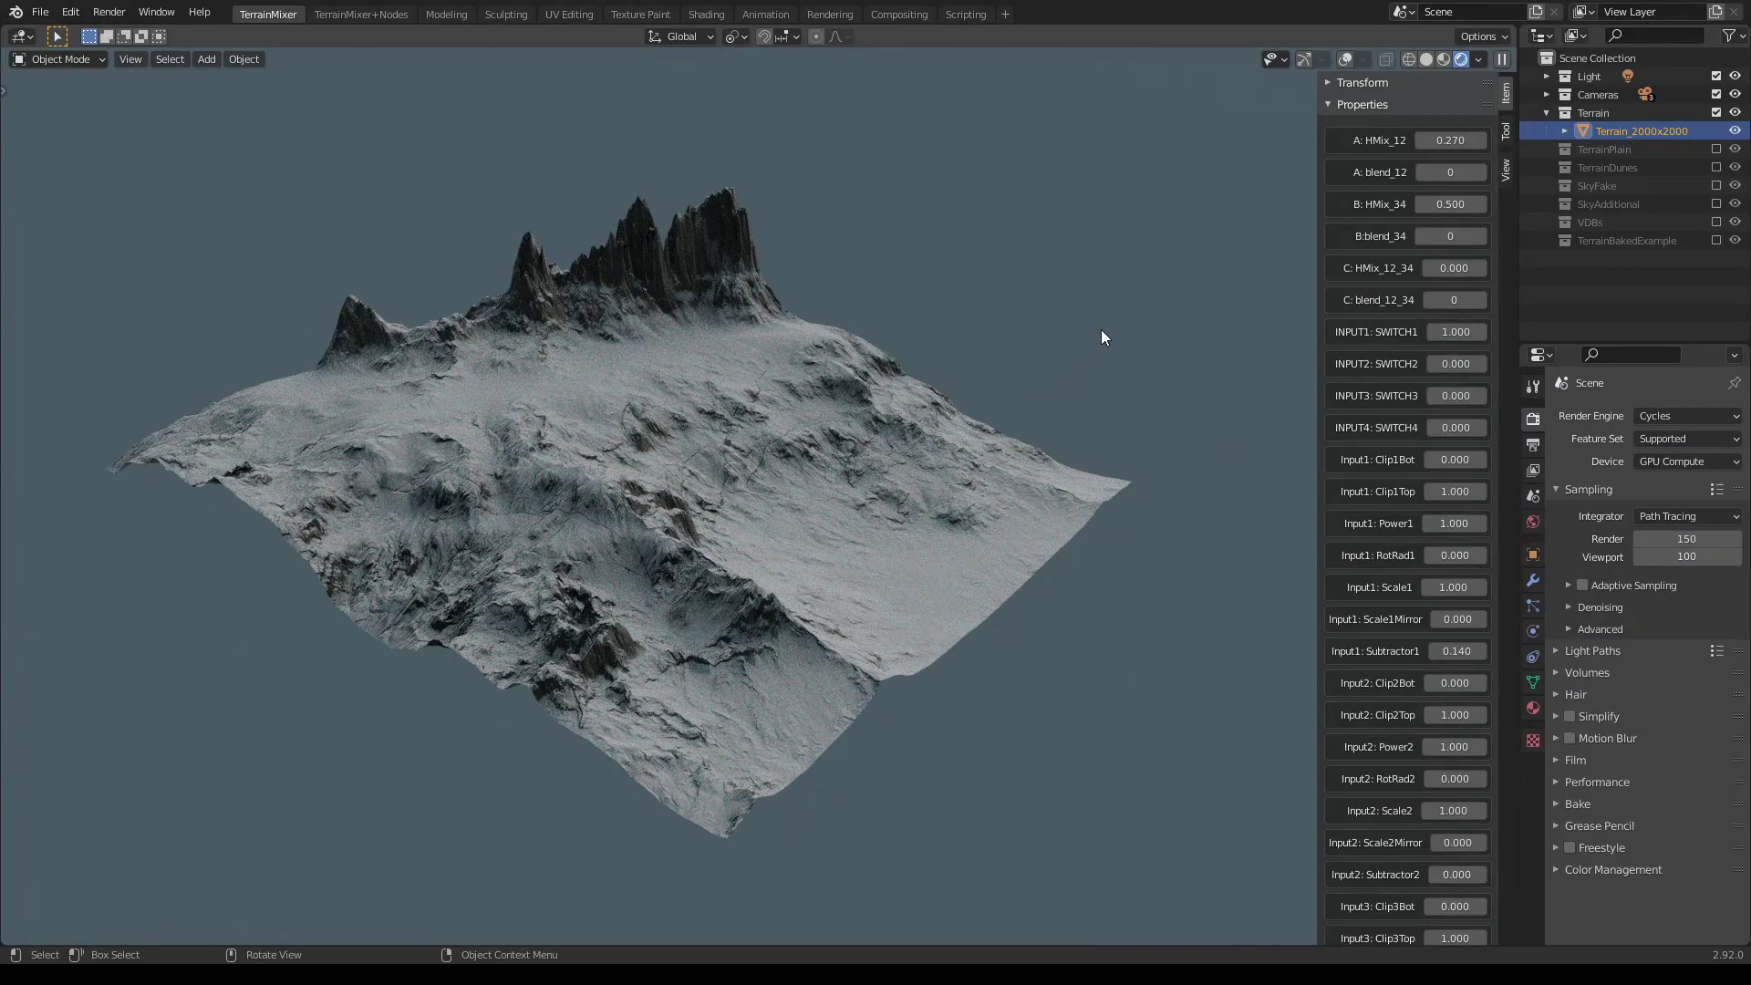
Lower the A: HMix_12 height mix to 0.110.
{"action": "middle_click_drag", "start_coordinate": [1102, 330], "coordinate": [1081, 318]}
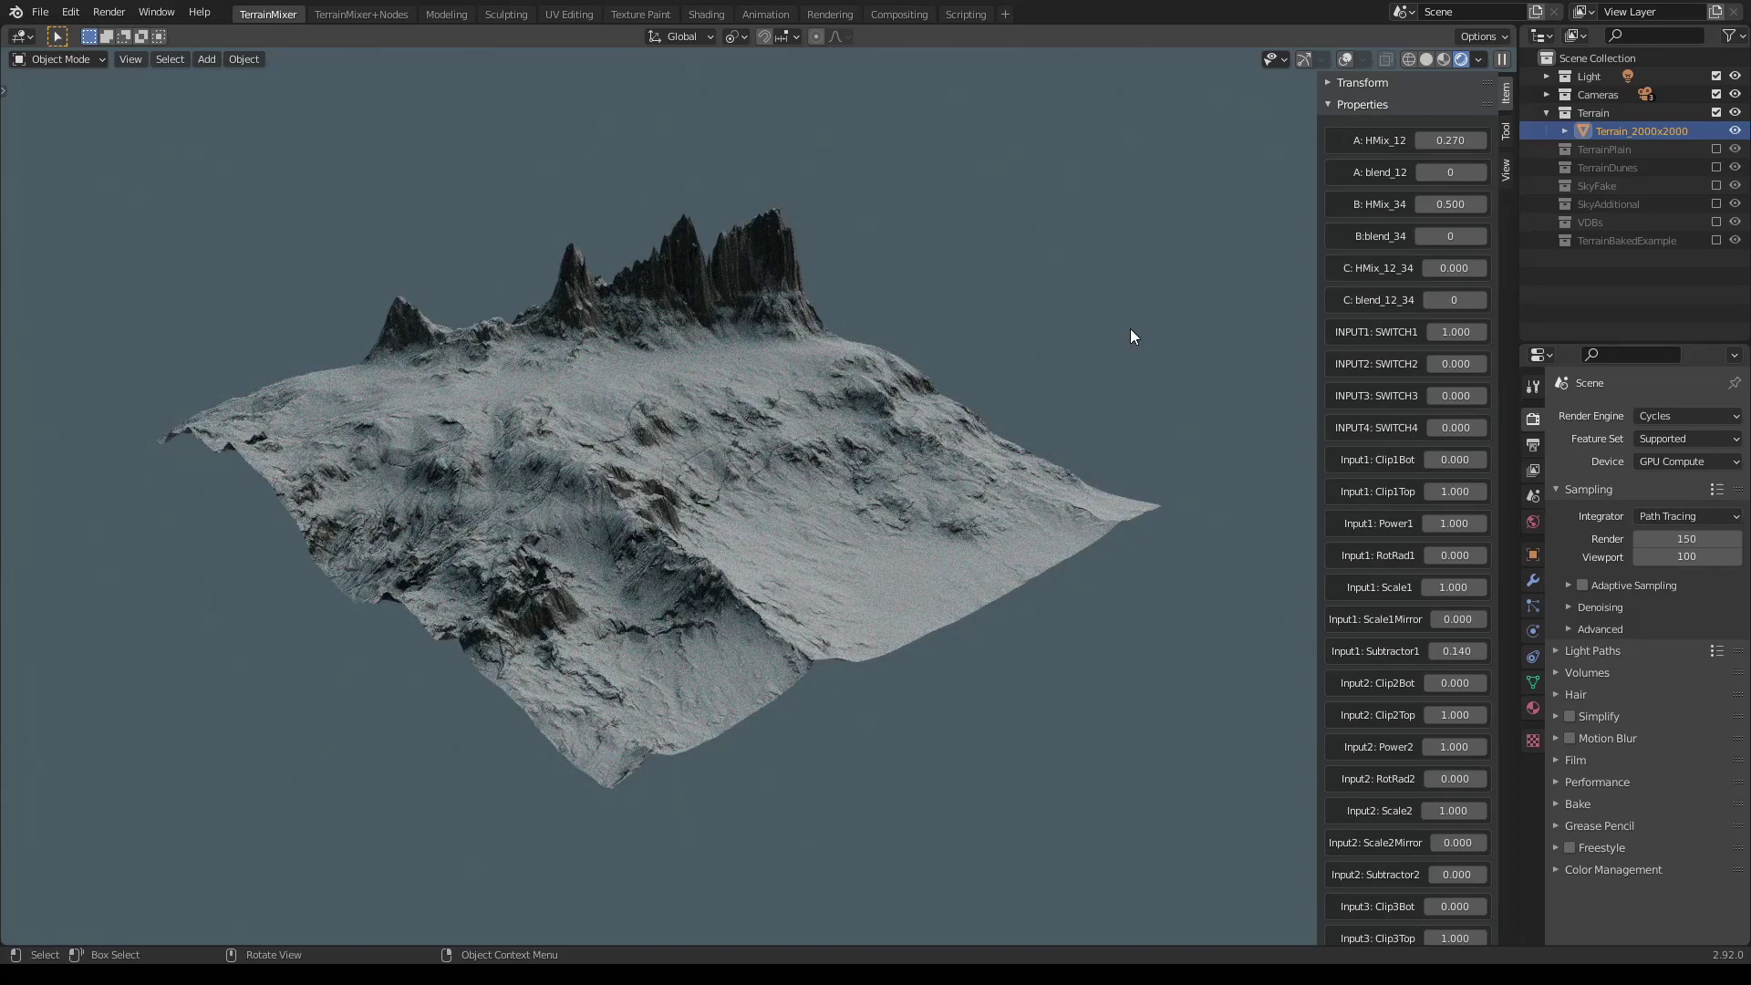
{"action": "middle_click_drag", "start_coordinate": [1161, 330], "coordinate": [1158, 327]}
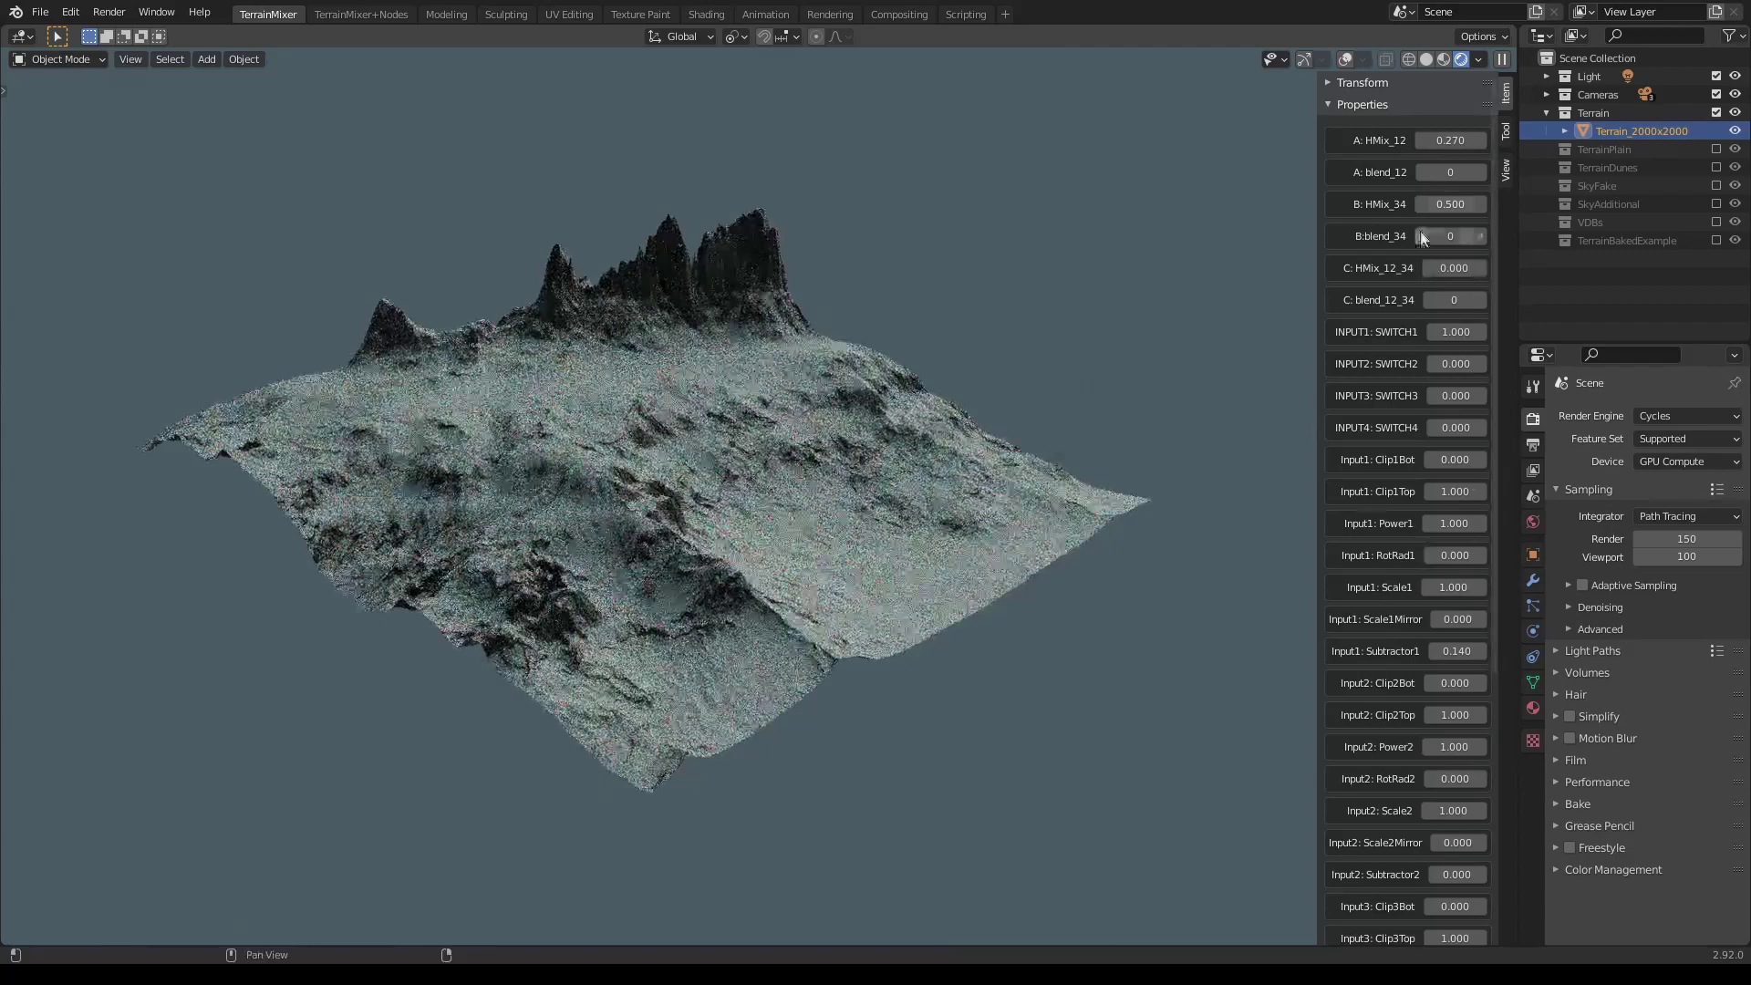
{"action": "left_click_drag", "start_coordinate": [1450, 140], "coordinate": [1427, 140]}
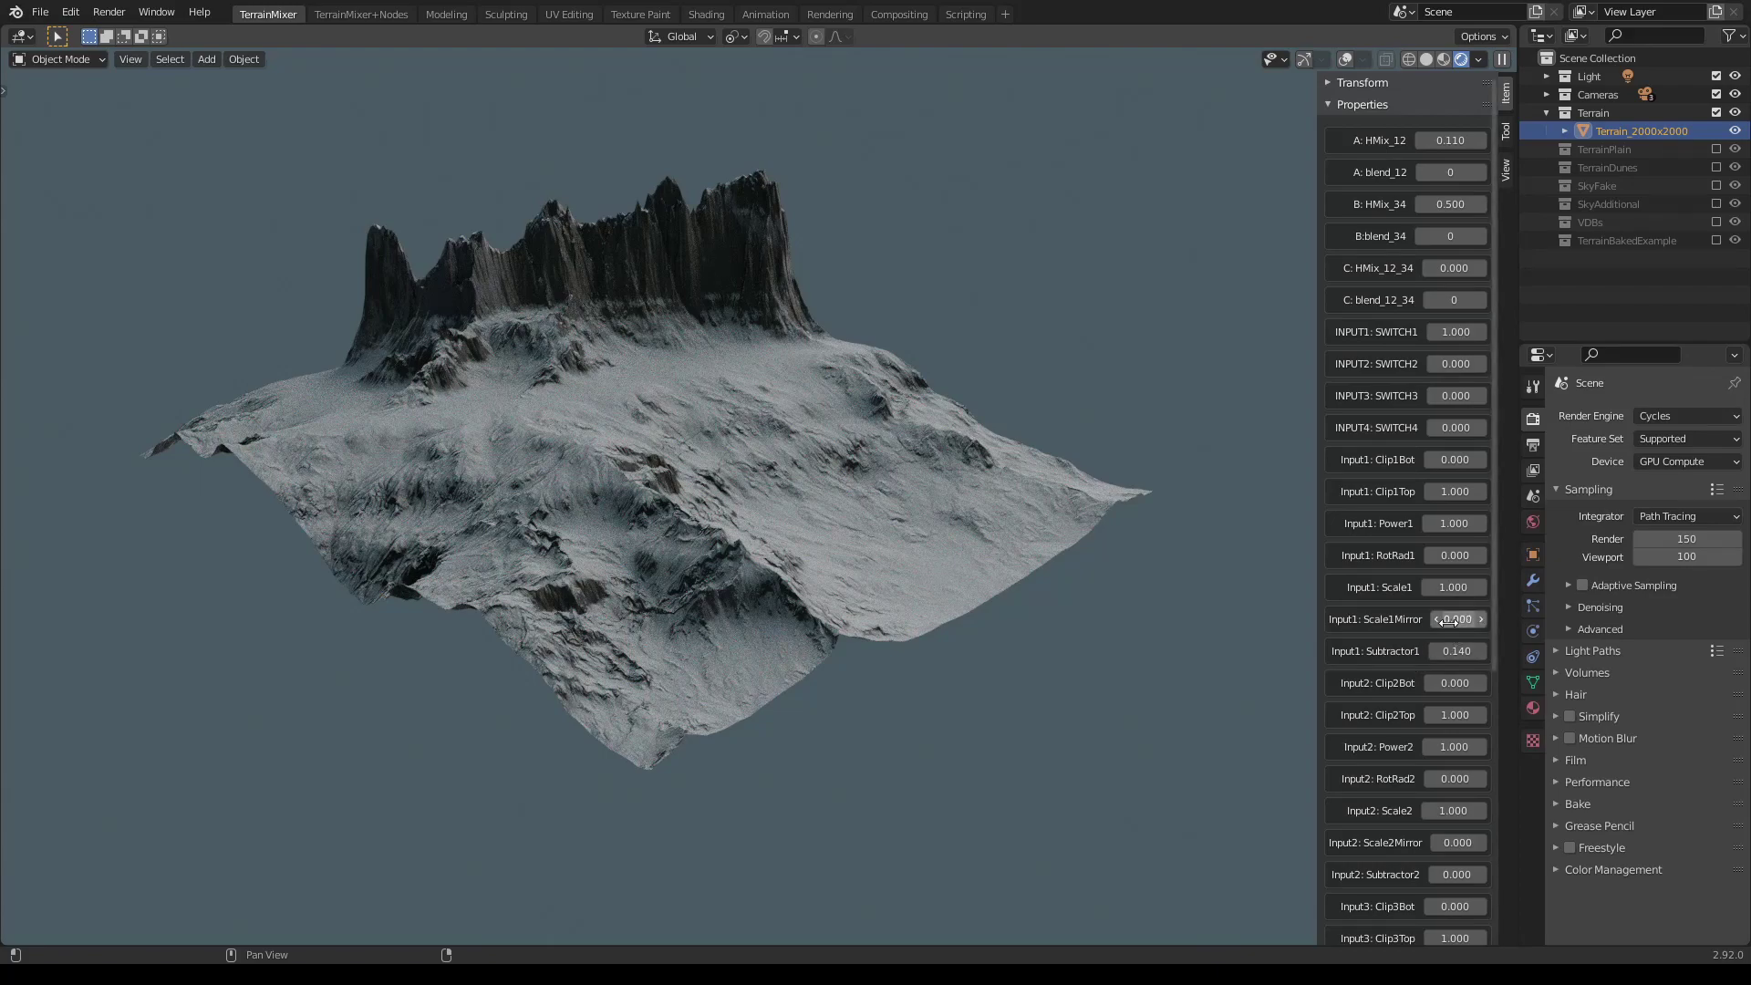
Try Input1: Scale1Mirror at 1 and at 0.230, viewing the terrain each time, and return it to 0.
{"action": "type", "text": "0.140"}
{"action": "left_click_drag", "start_coordinate": [1458, 619], "coordinate": [1695, 619]}
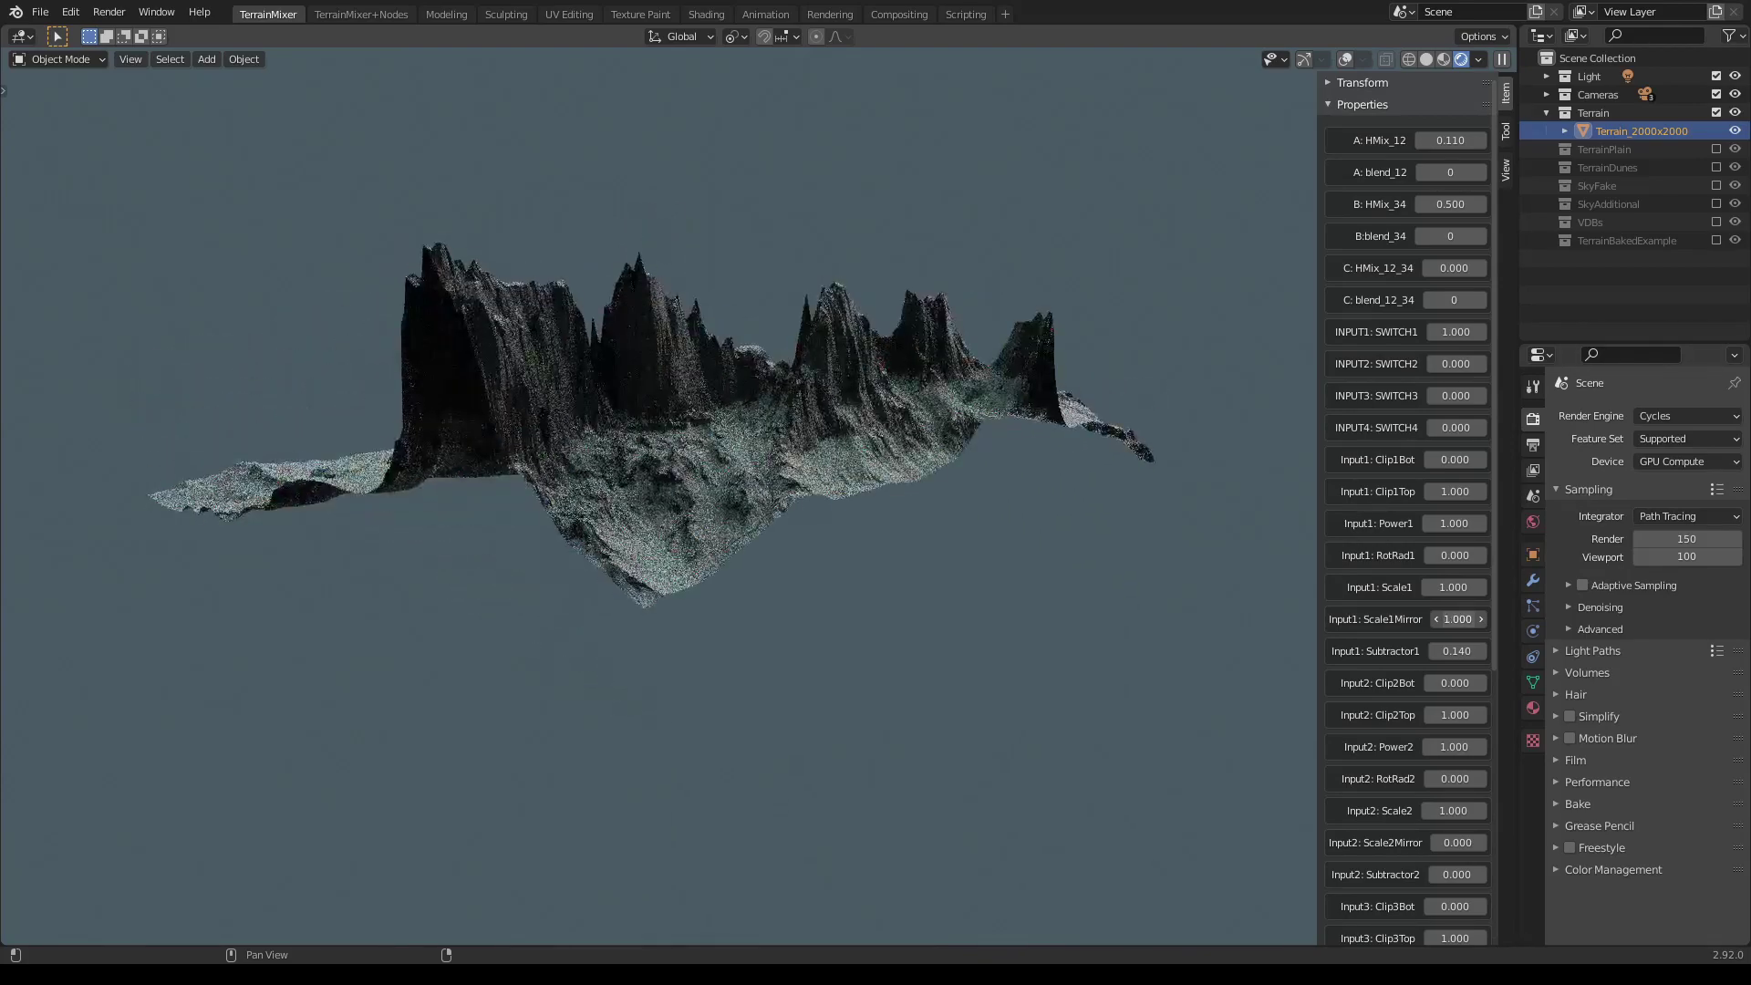
{"action": "middle_click_drag", "start_coordinate": [684, 507], "coordinate": [852, 555]}
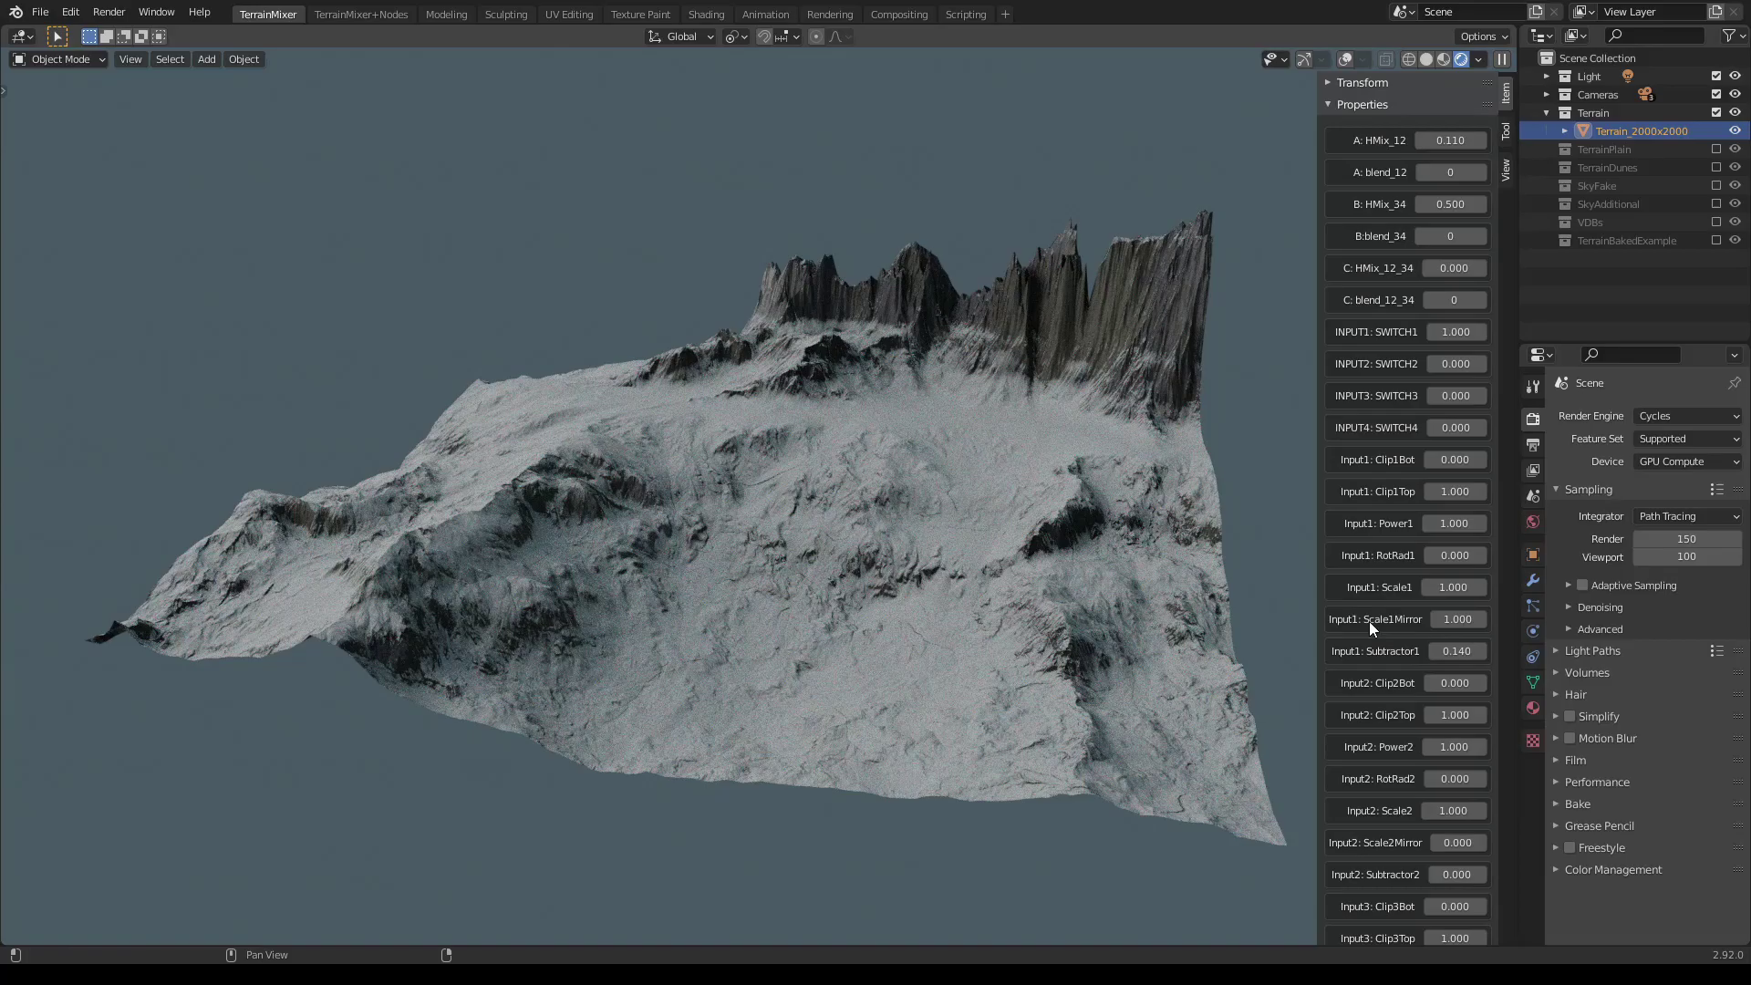
{"action": "left_click_drag", "start_coordinate": [1457, 619], "coordinate": [1354, 619]}
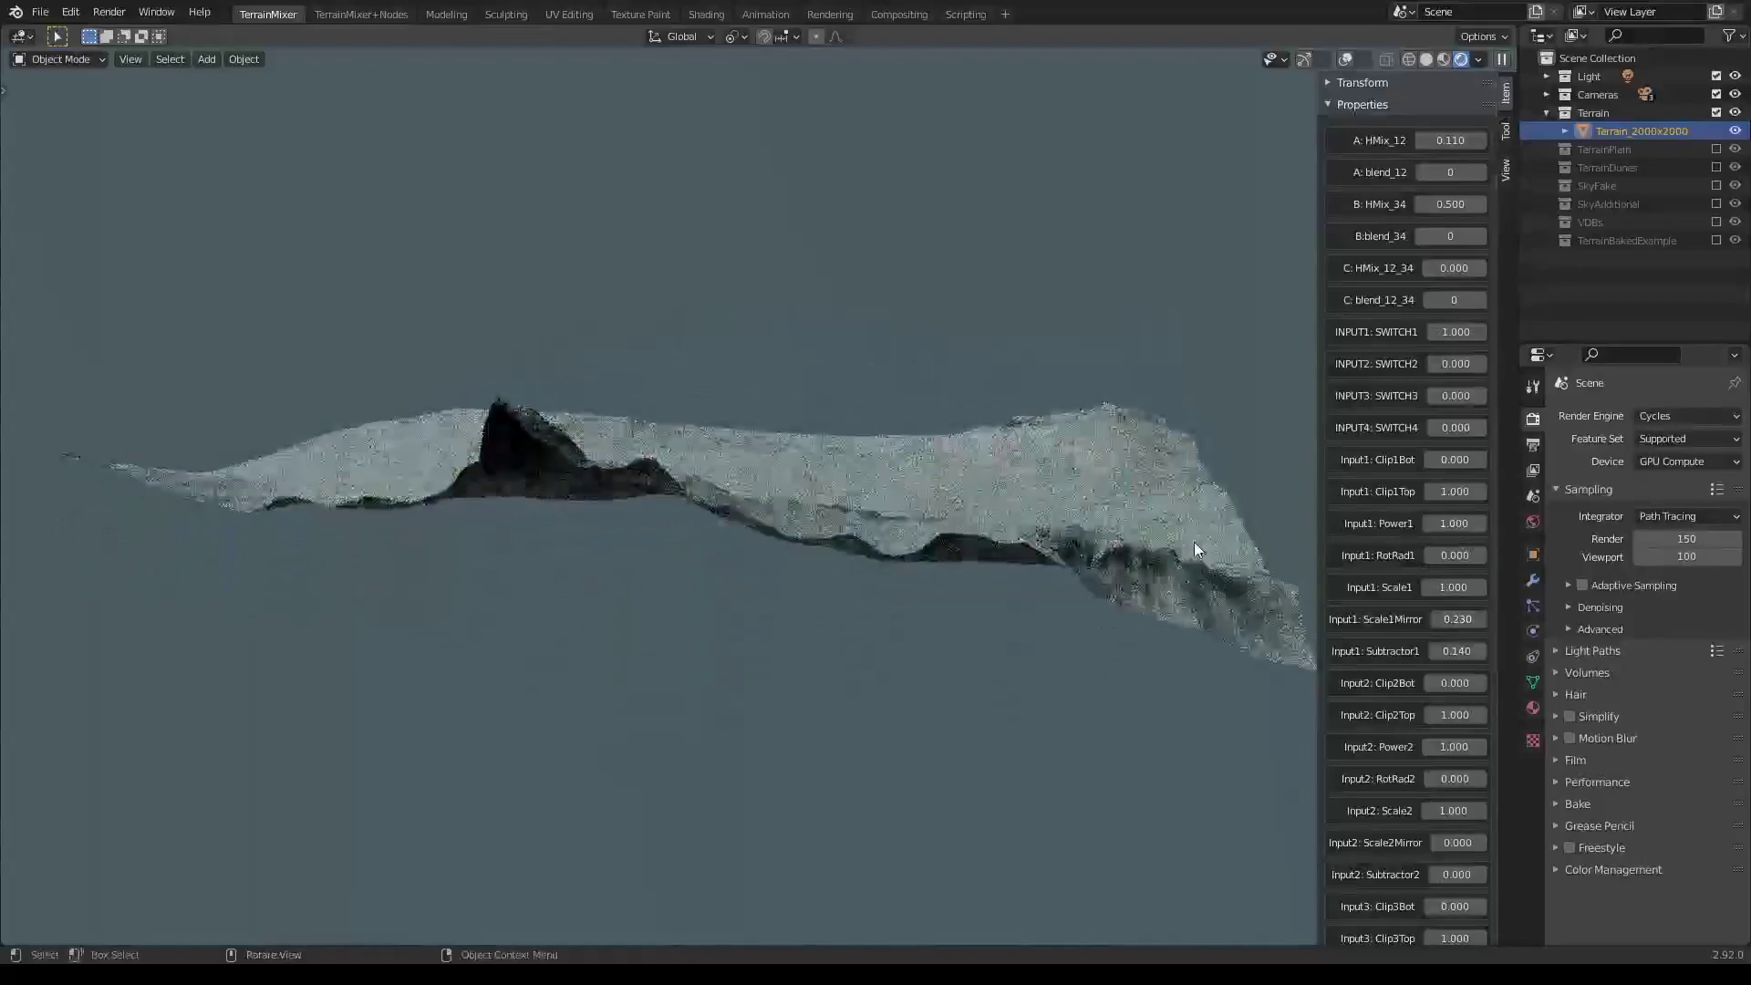
{"action": "middle_click_drag", "start_coordinate": [939, 522], "coordinate": [841, 562]}
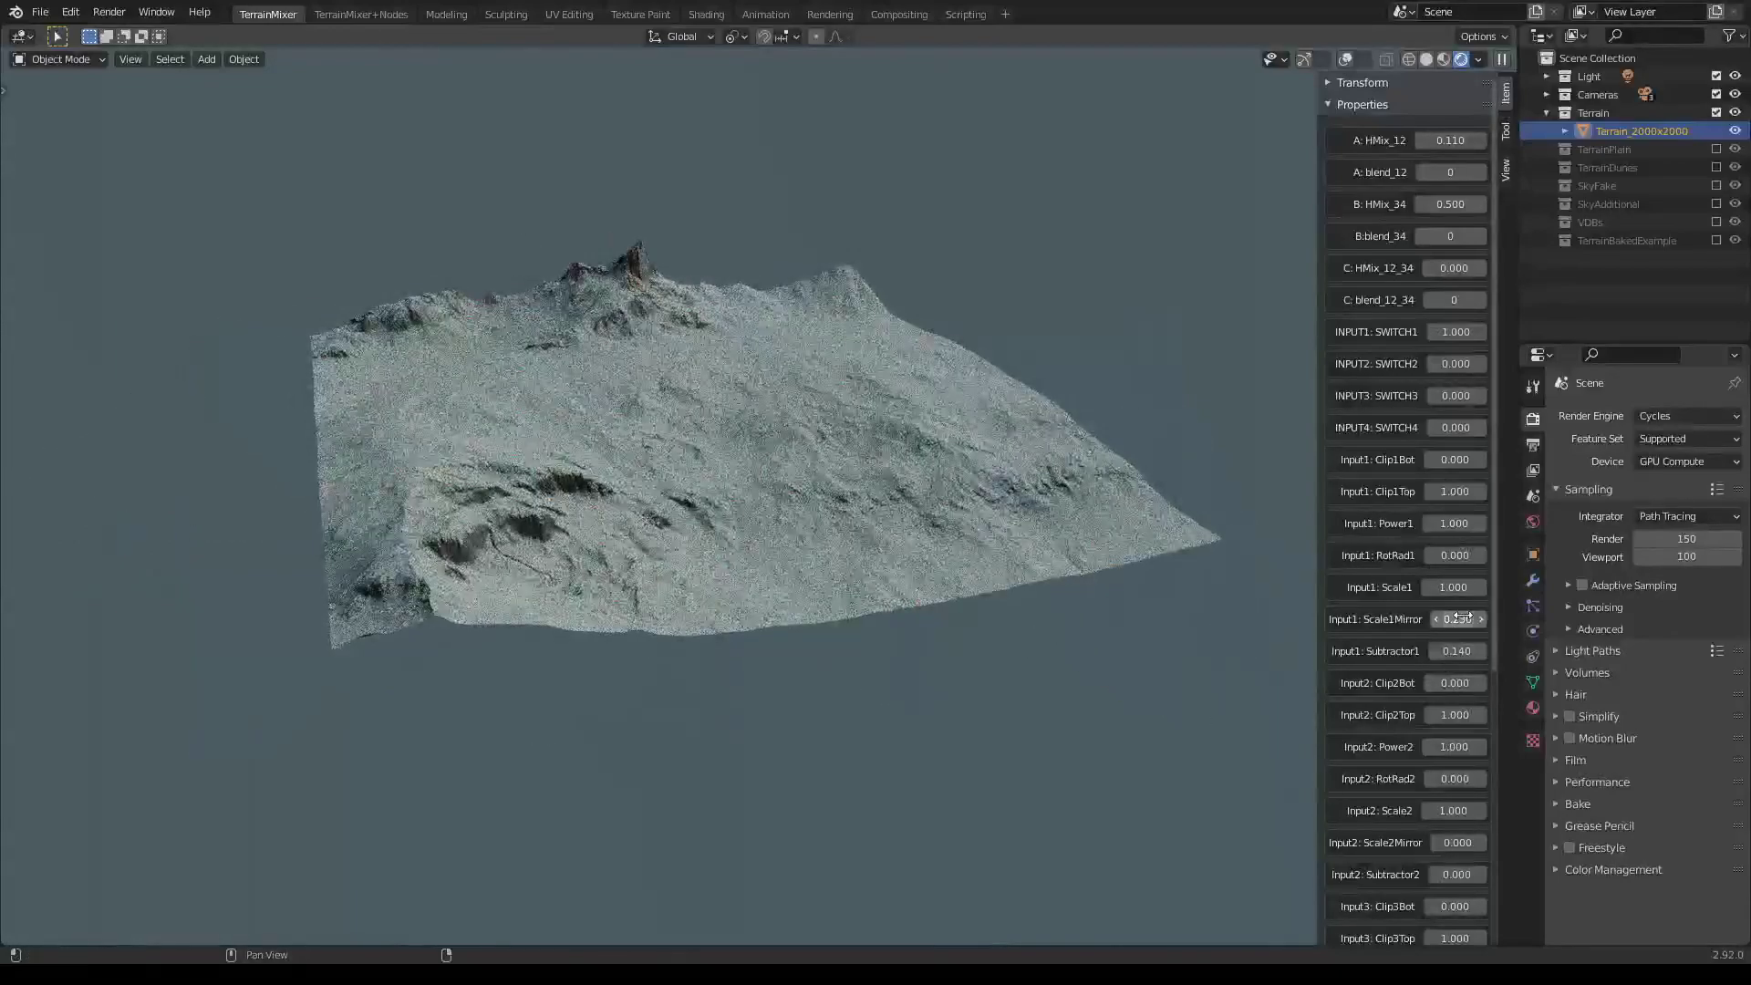
{"action": "left_click_drag", "start_coordinate": [1457, 619], "coordinate": [1427, 619]}
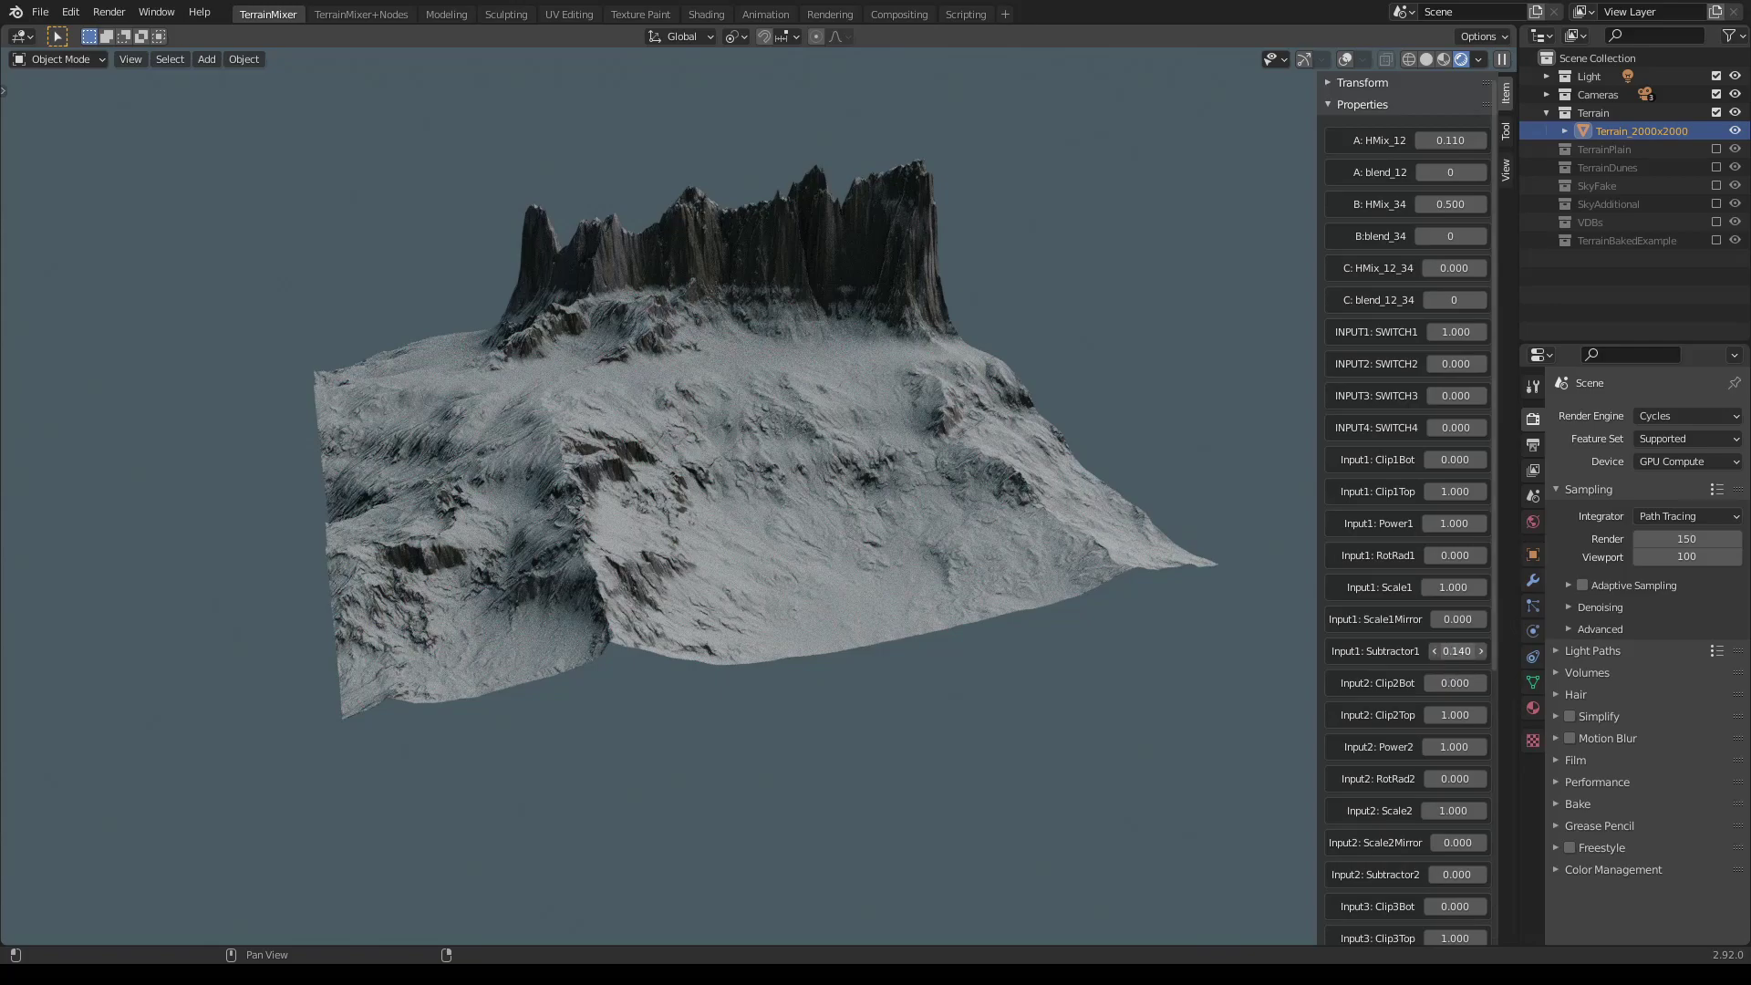
Set Input1: Subtractor1 to 0.960 and inspect the inverted terrain from several angles and up close.
{"action": "left_click", "coordinate": [1480, 651]}
{"action": "left_click", "coordinate": [1480, 650]}
{"action": "left_click", "coordinate": [1480, 650]}
{"action": "left_click", "coordinate": [1480, 650]}
{"action": "left_click", "coordinate": [1480, 651]}
{"action": "left_click", "coordinate": [1480, 650]}
{"action": "left_click", "coordinate": [1480, 650]}
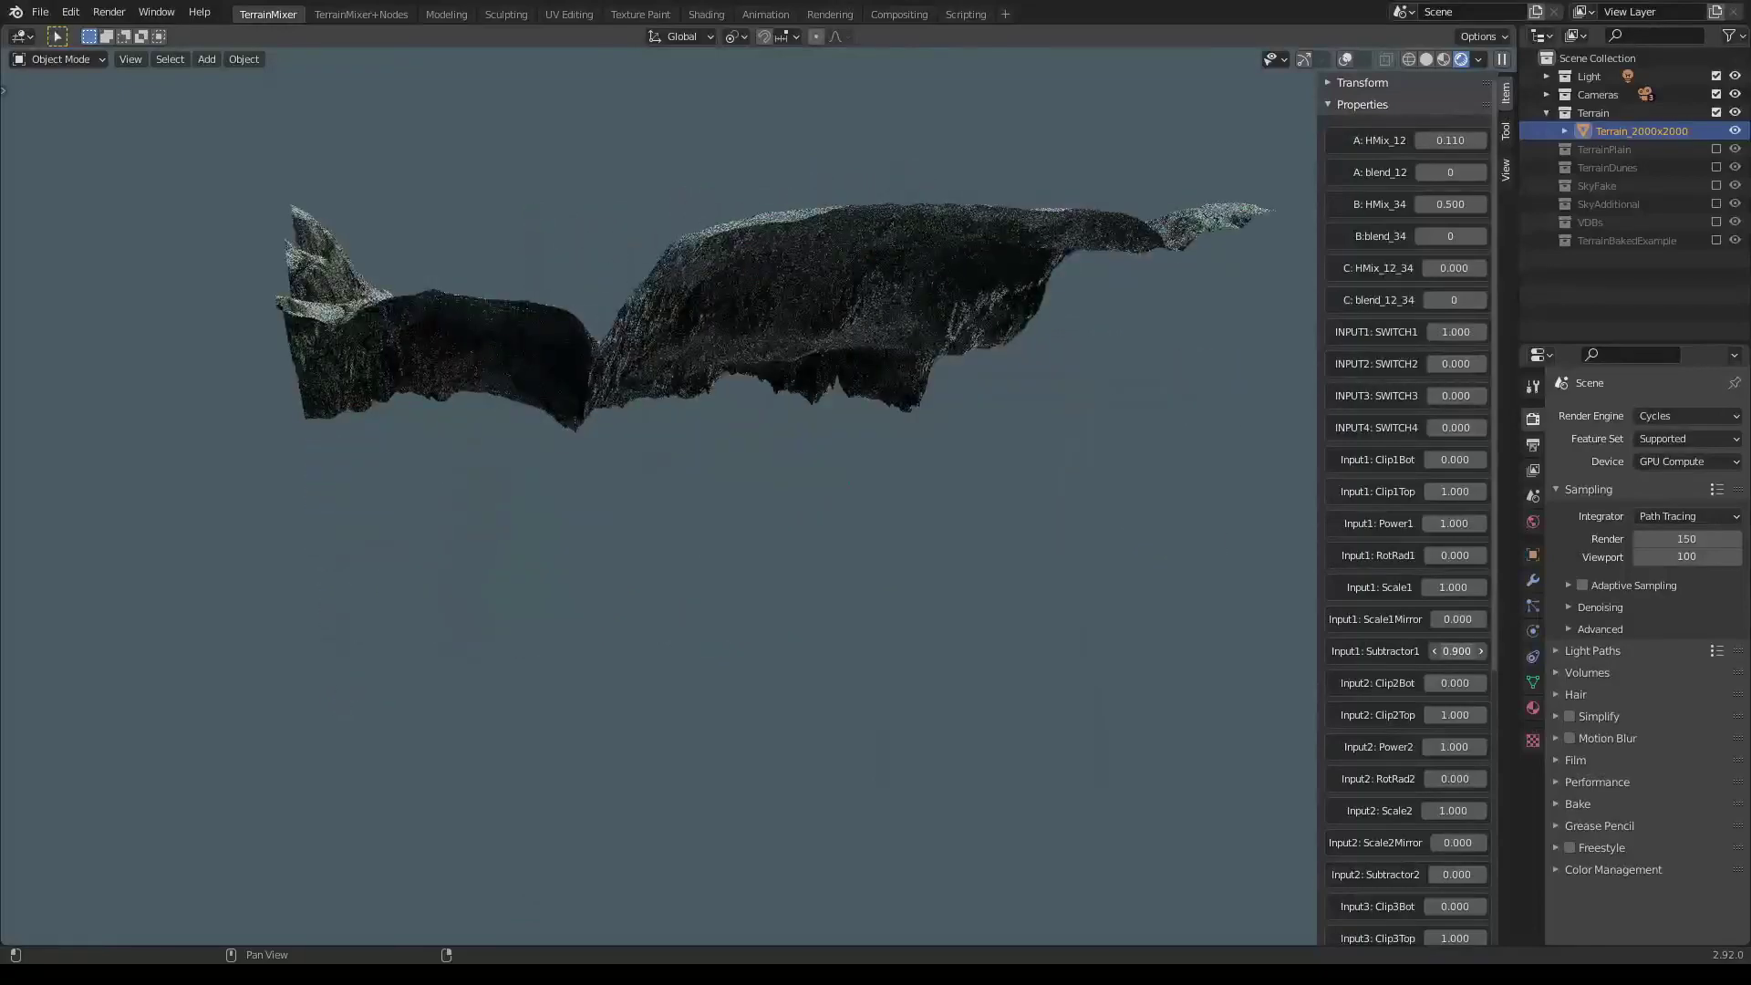
{"action": "middle_click_drag", "start_coordinate": [656, 637], "coordinate": [1055, 633]}
{"action": "middle_click_drag", "start_coordinate": [895, 535], "coordinate": [989, 492]}
{"action": "scroll", "coordinate": [828, 460], "scroll_direction": "up", "scroll_amount": 5}
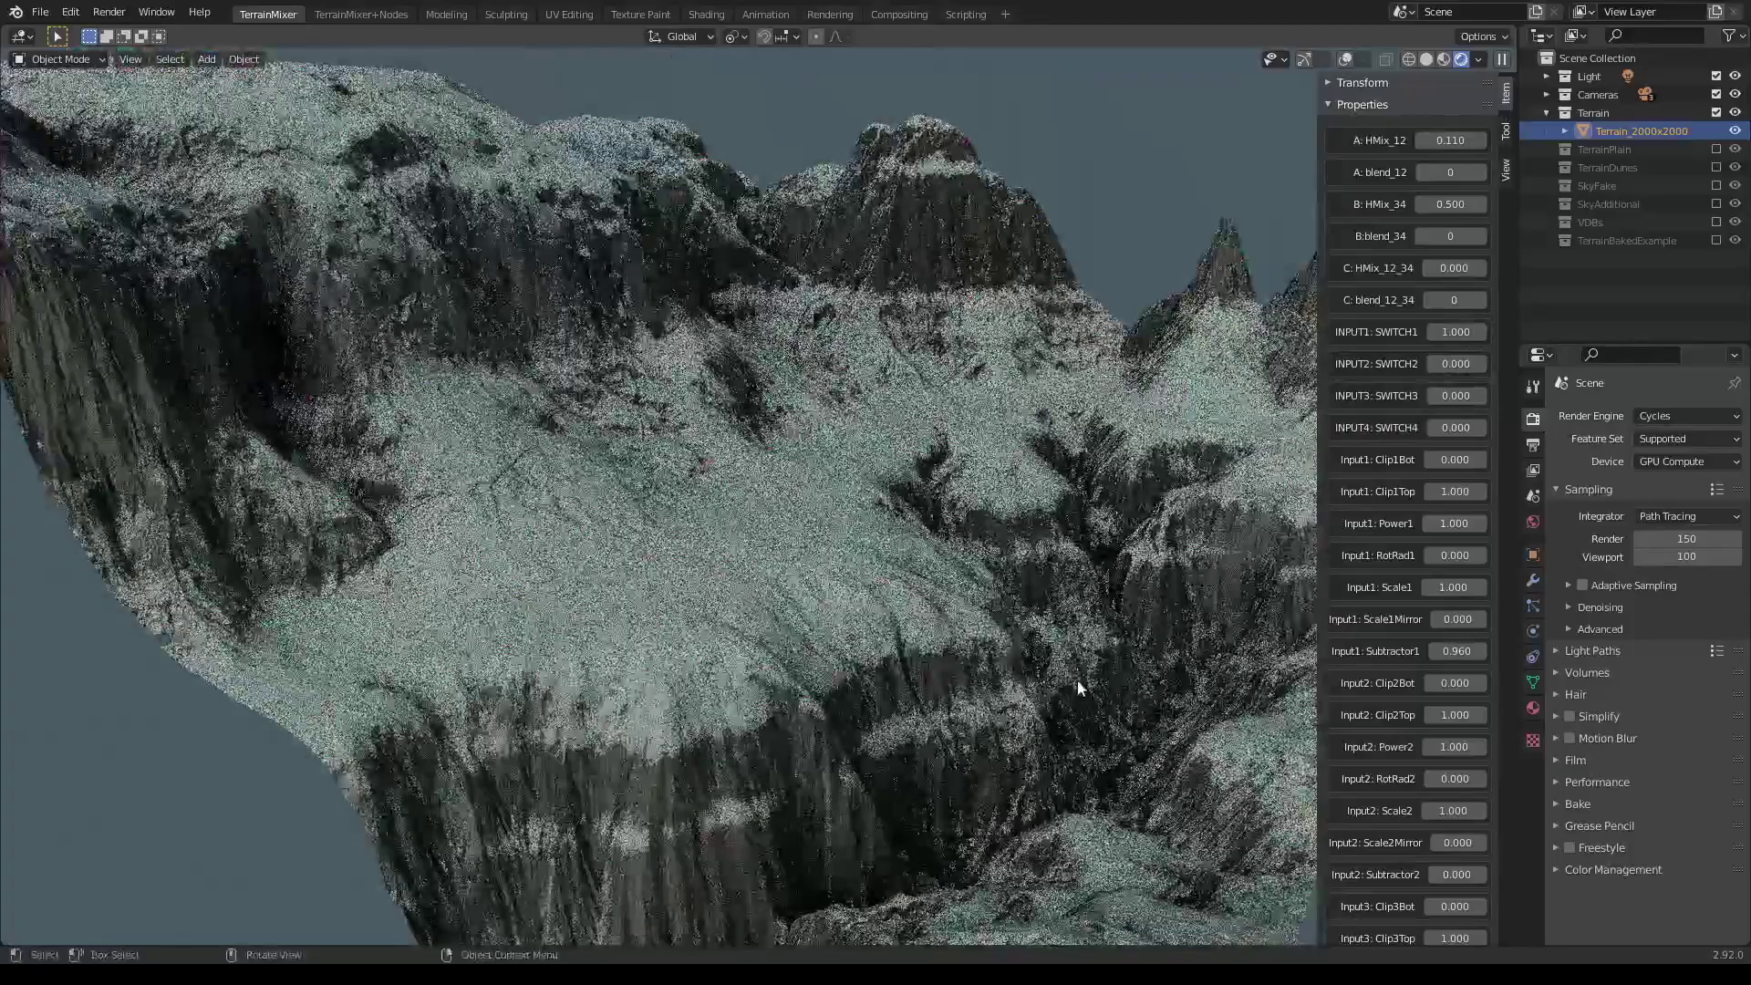
{"action": "middle_click_drag", "start_coordinate": [1077, 680], "coordinate": [884, 645]}
{"action": "scroll", "coordinate": [1067, 673], "scroll_direction": "down", "scroll_amount": 6}
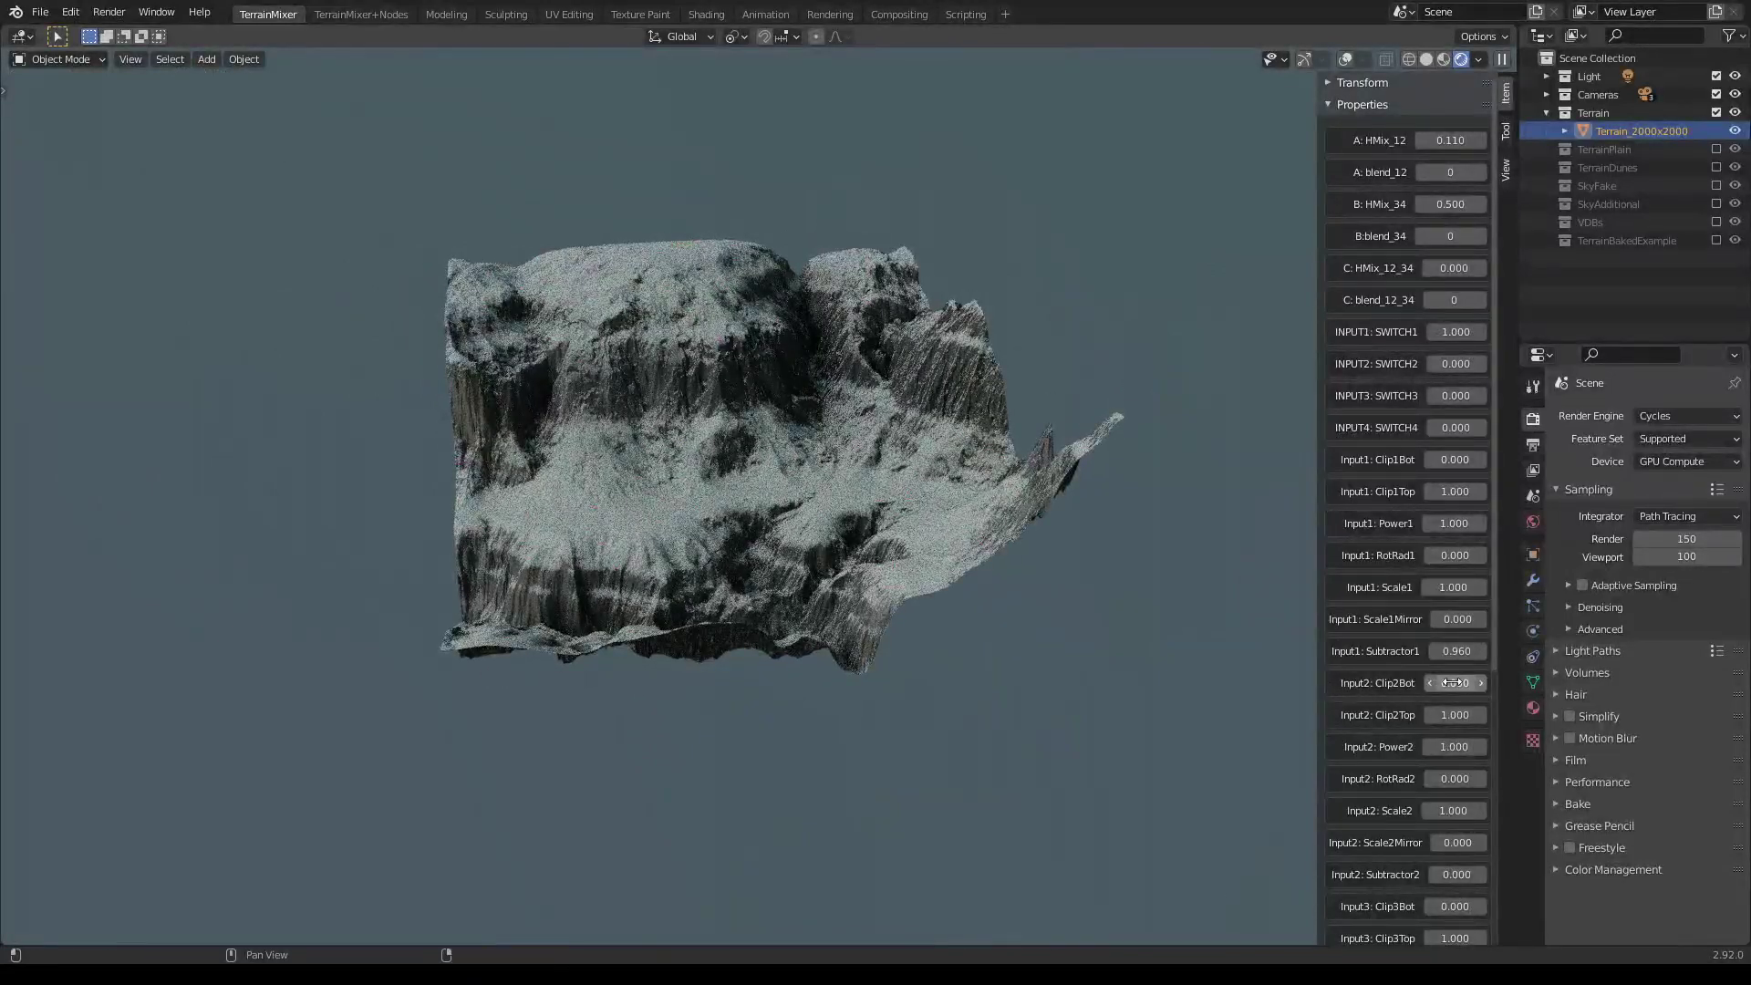
Inspect the inverted terrain from several angles, and reset Input1: Subtractor1 to 0.
{"action": "middle_click_drag", "start_coordinate": [973, 658], "coordinate": [1046, 664]}
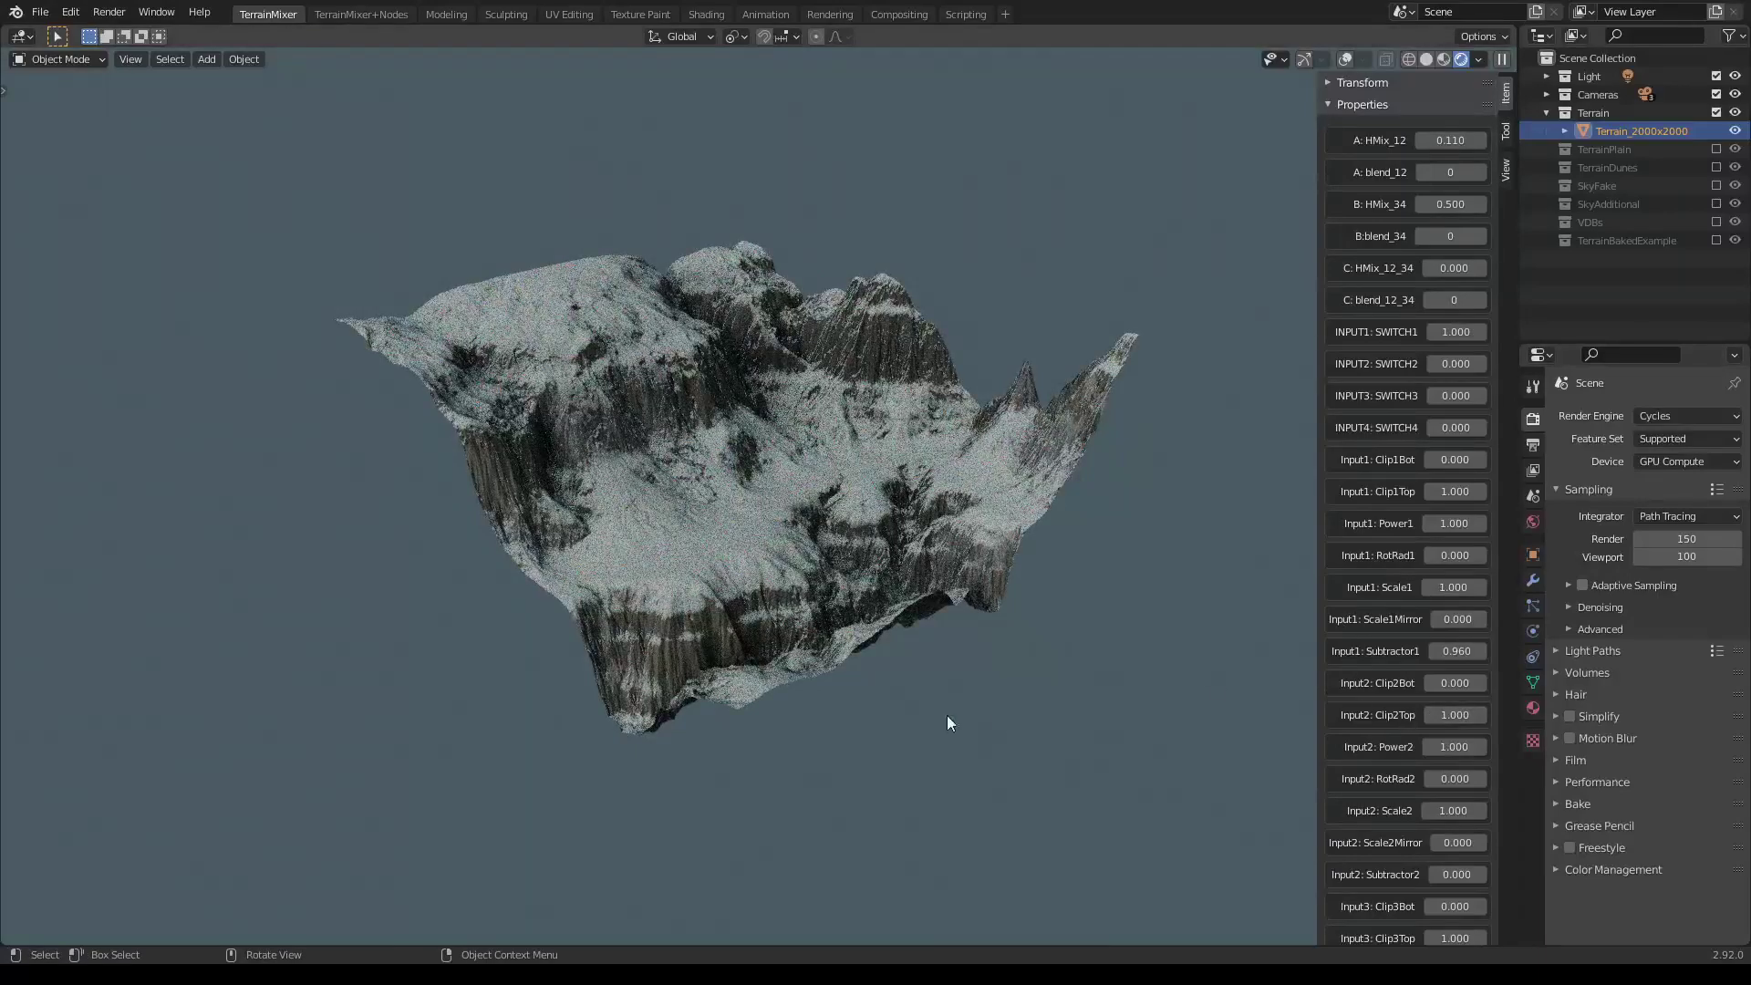
{"action": "middle_click_drag", "start_coordinate": [947, 715], "coordinate": [1242, 757]}
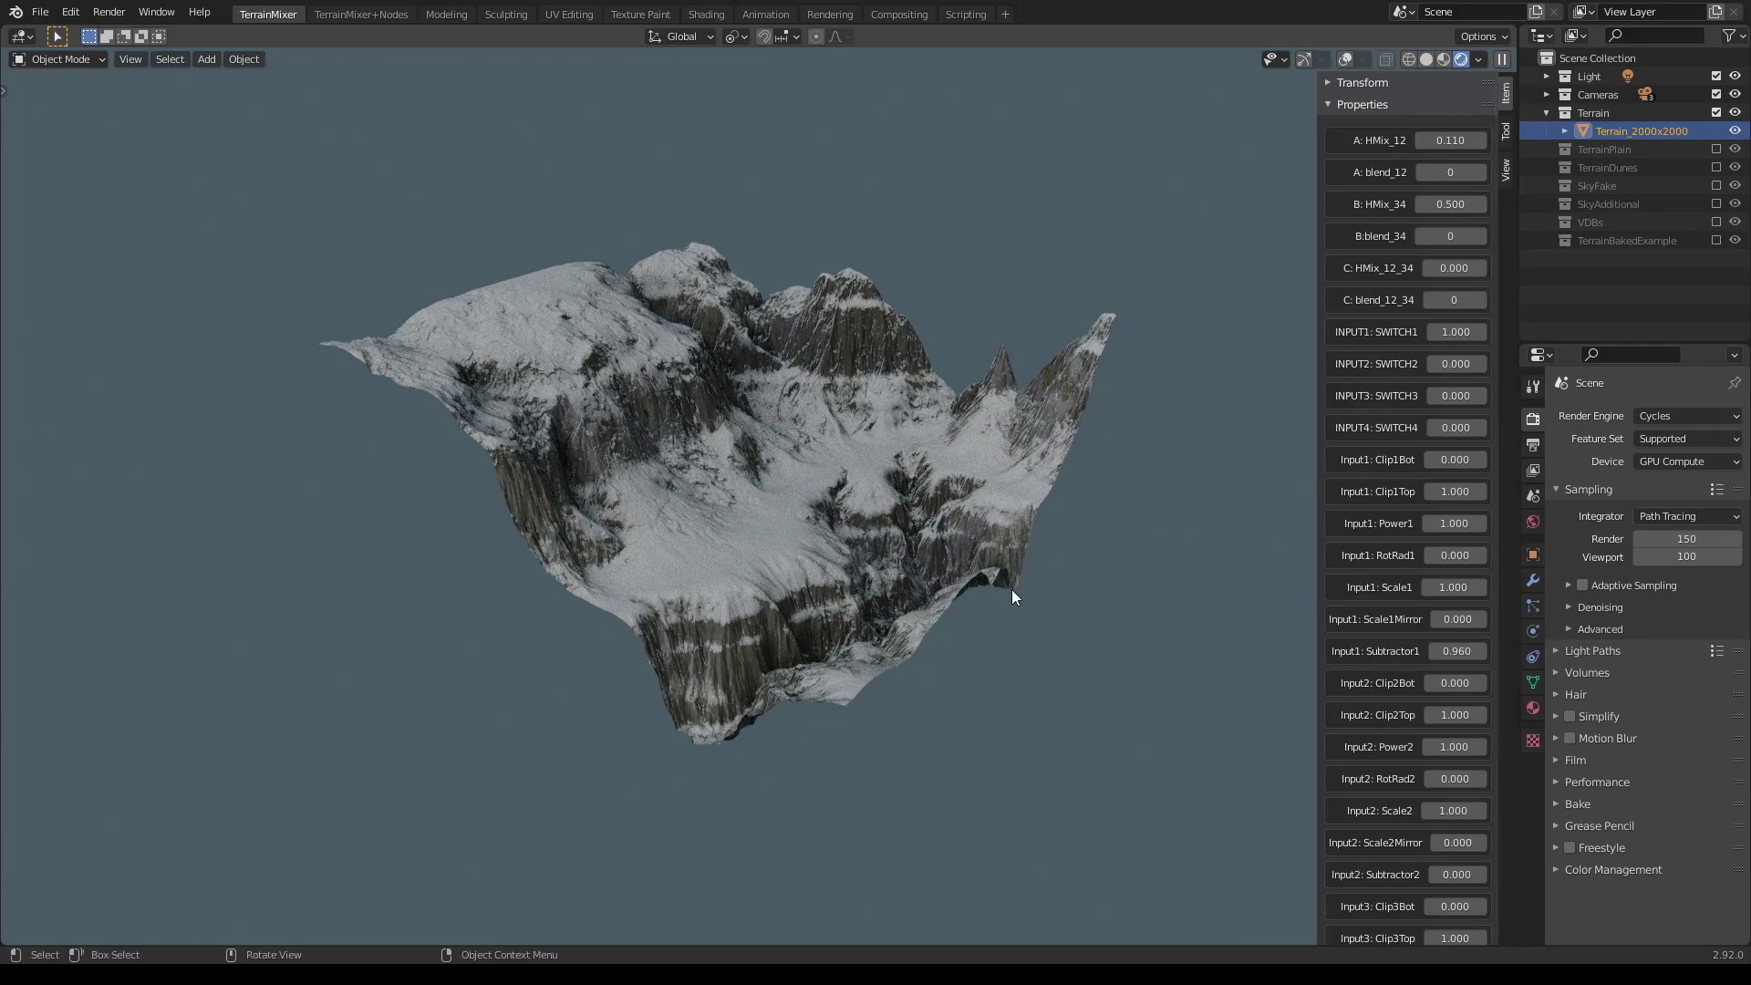
{"action": "middle_click_drag", "start_coordinate": [1131, 618], "coordinate": [1129, 577]}
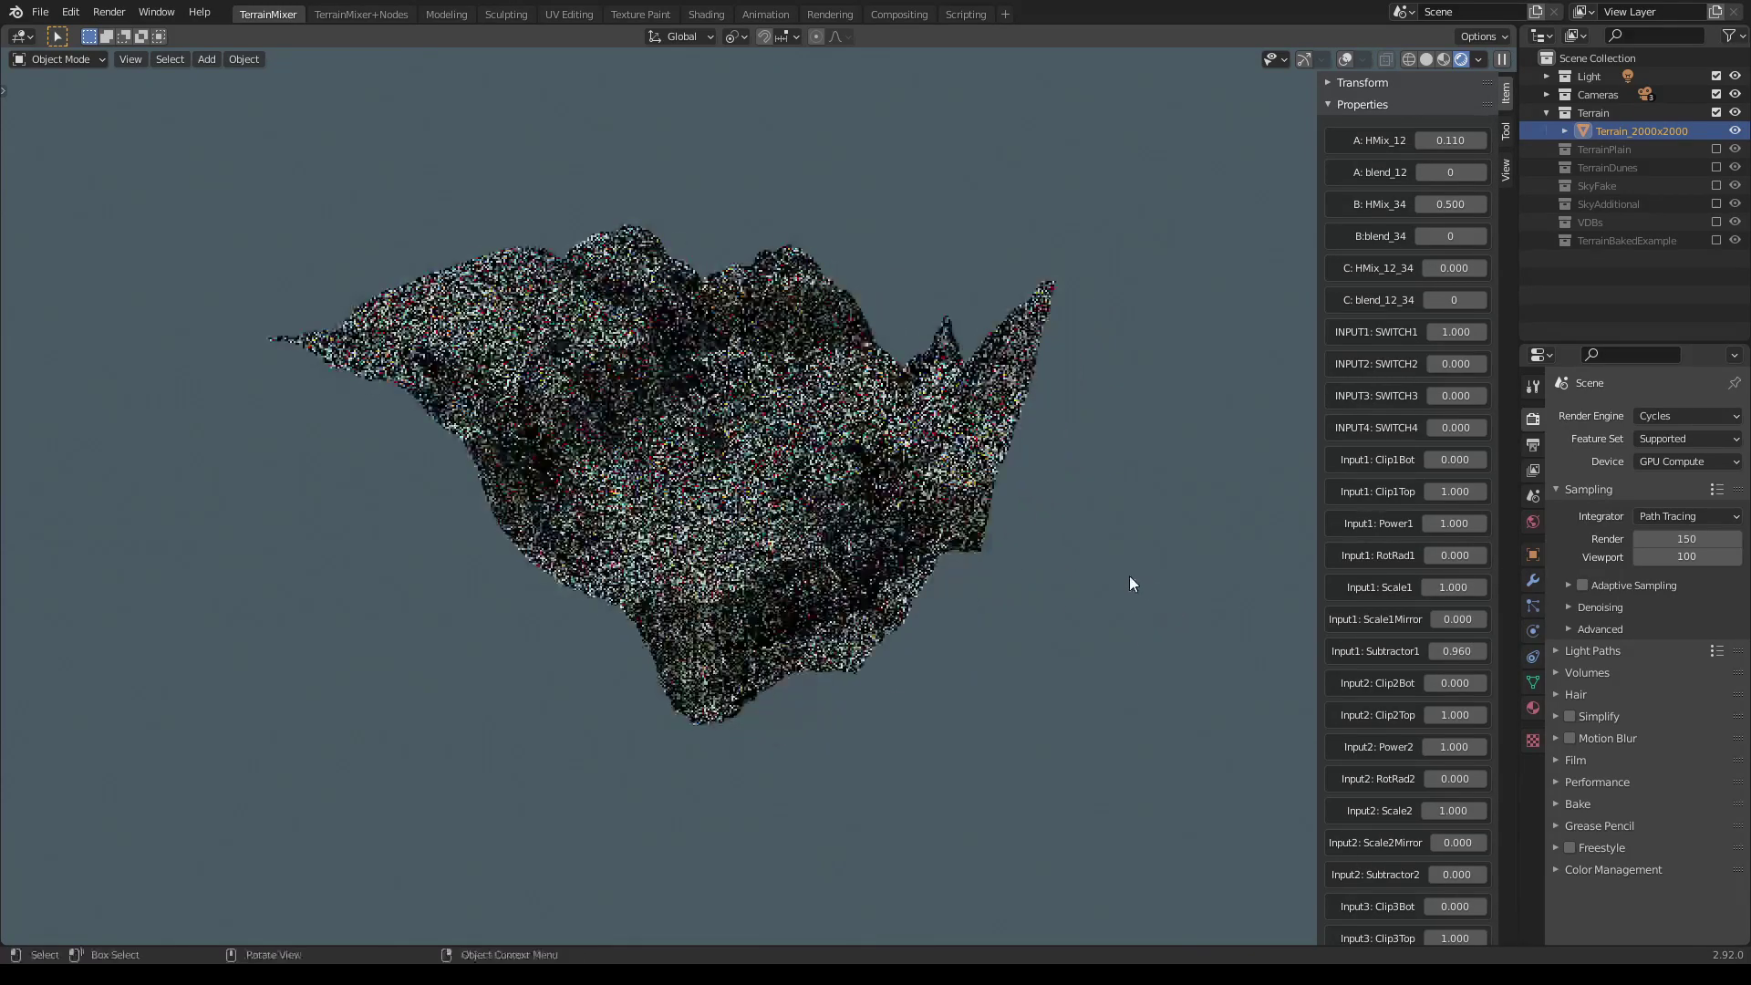
{"action": "scroll", "coordinate": [1133, 576], "scroll_direction": "up", "scroll_amount": 1}
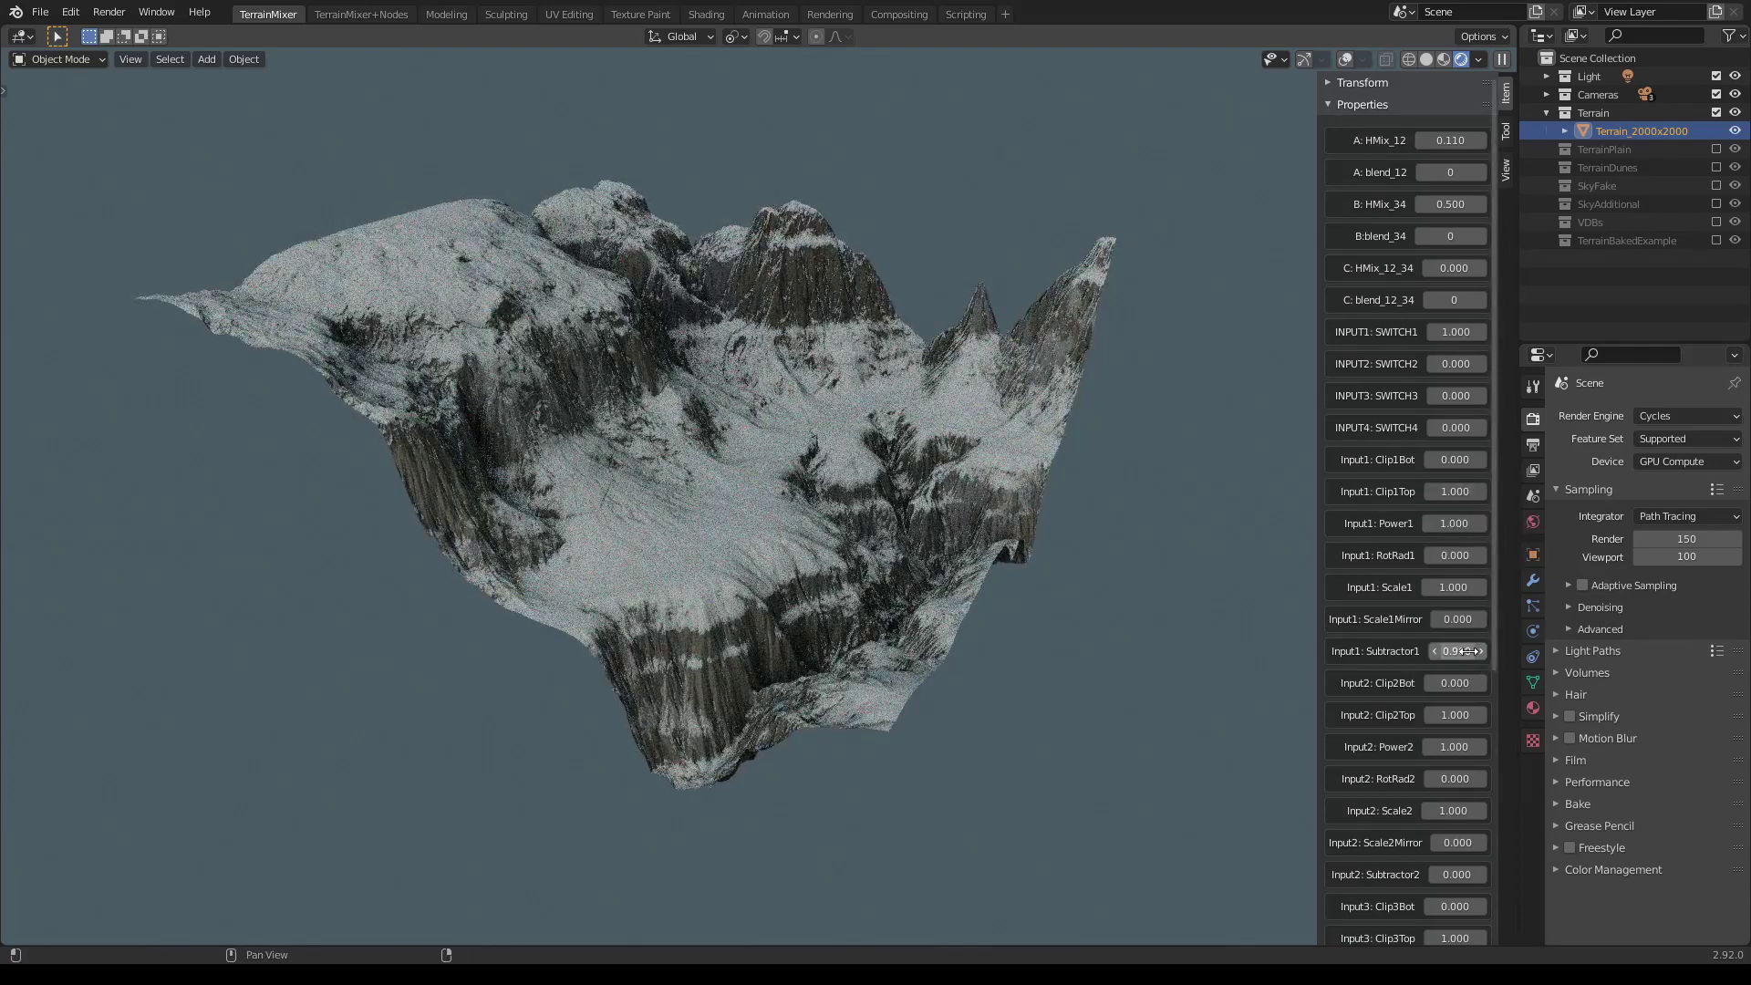
{"action": "key", "text": "BackSpace"}
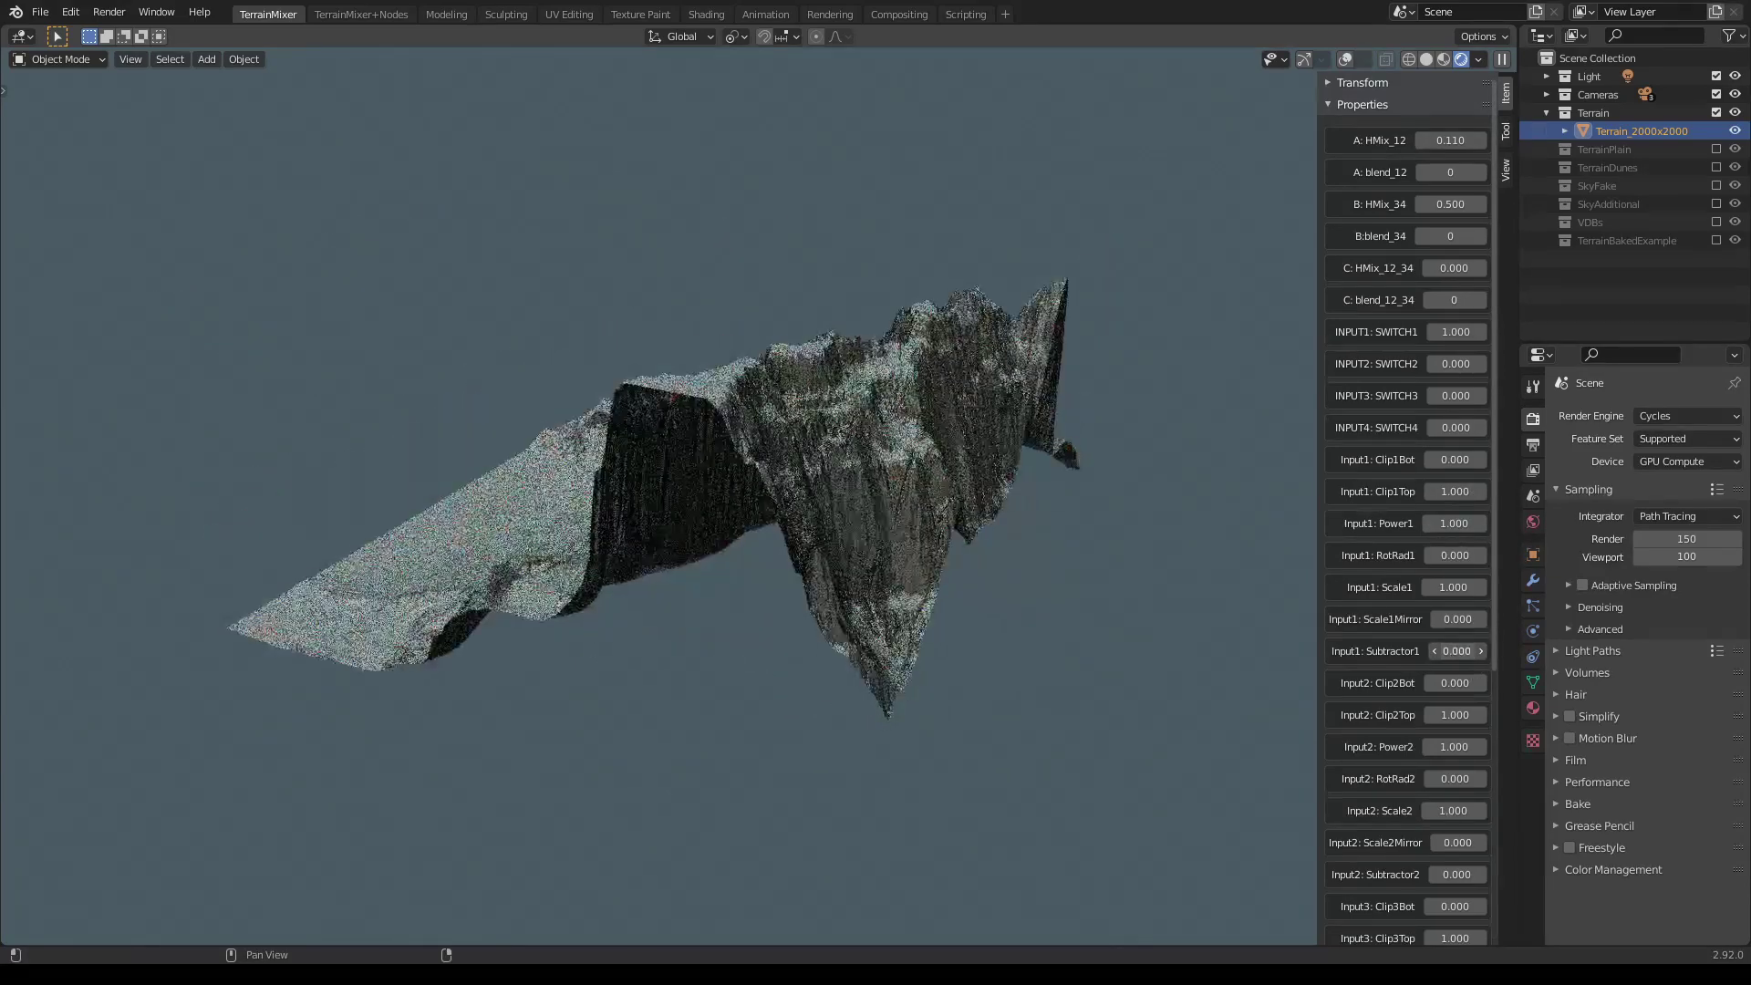
Clip the Input1 heights by setting Input1: Clip1Bot to 0.250 and Input1: Clip1Top to 0.750.
{"action": "middle_click_drag", "start_coordinate": [829, 757], "coordinate": [1192, 725]}
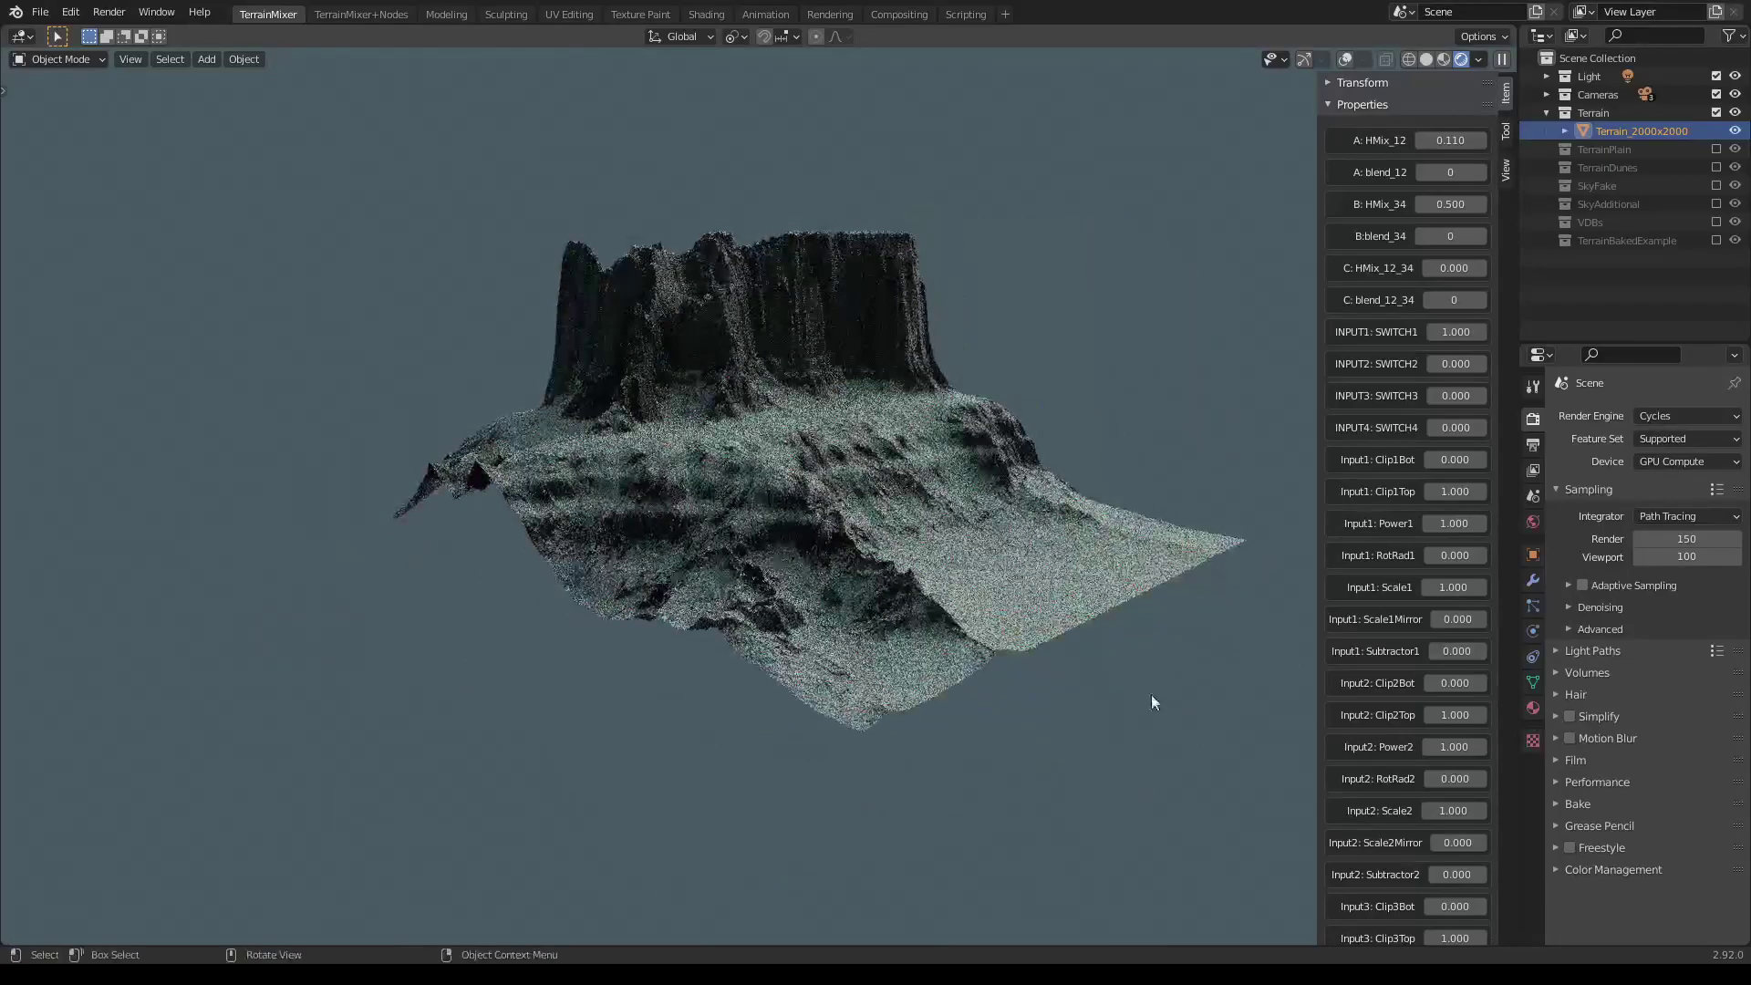
{"action": "scroll", "coordinate": [1112, 648], "scroll_direction": "up", "scroll_amount": 1}
{"action": "mouse_move", "coordinate": [1118, 654]}
{"action": "middle_mouse_down", "text": "shift"}
{"action": "mouse_move", "coordinate": [1065, 647]}
{"action": "mouse_move", "coordinate": [1103, 642]}
{"action": "middle_mouse_up", "text": "shift"}
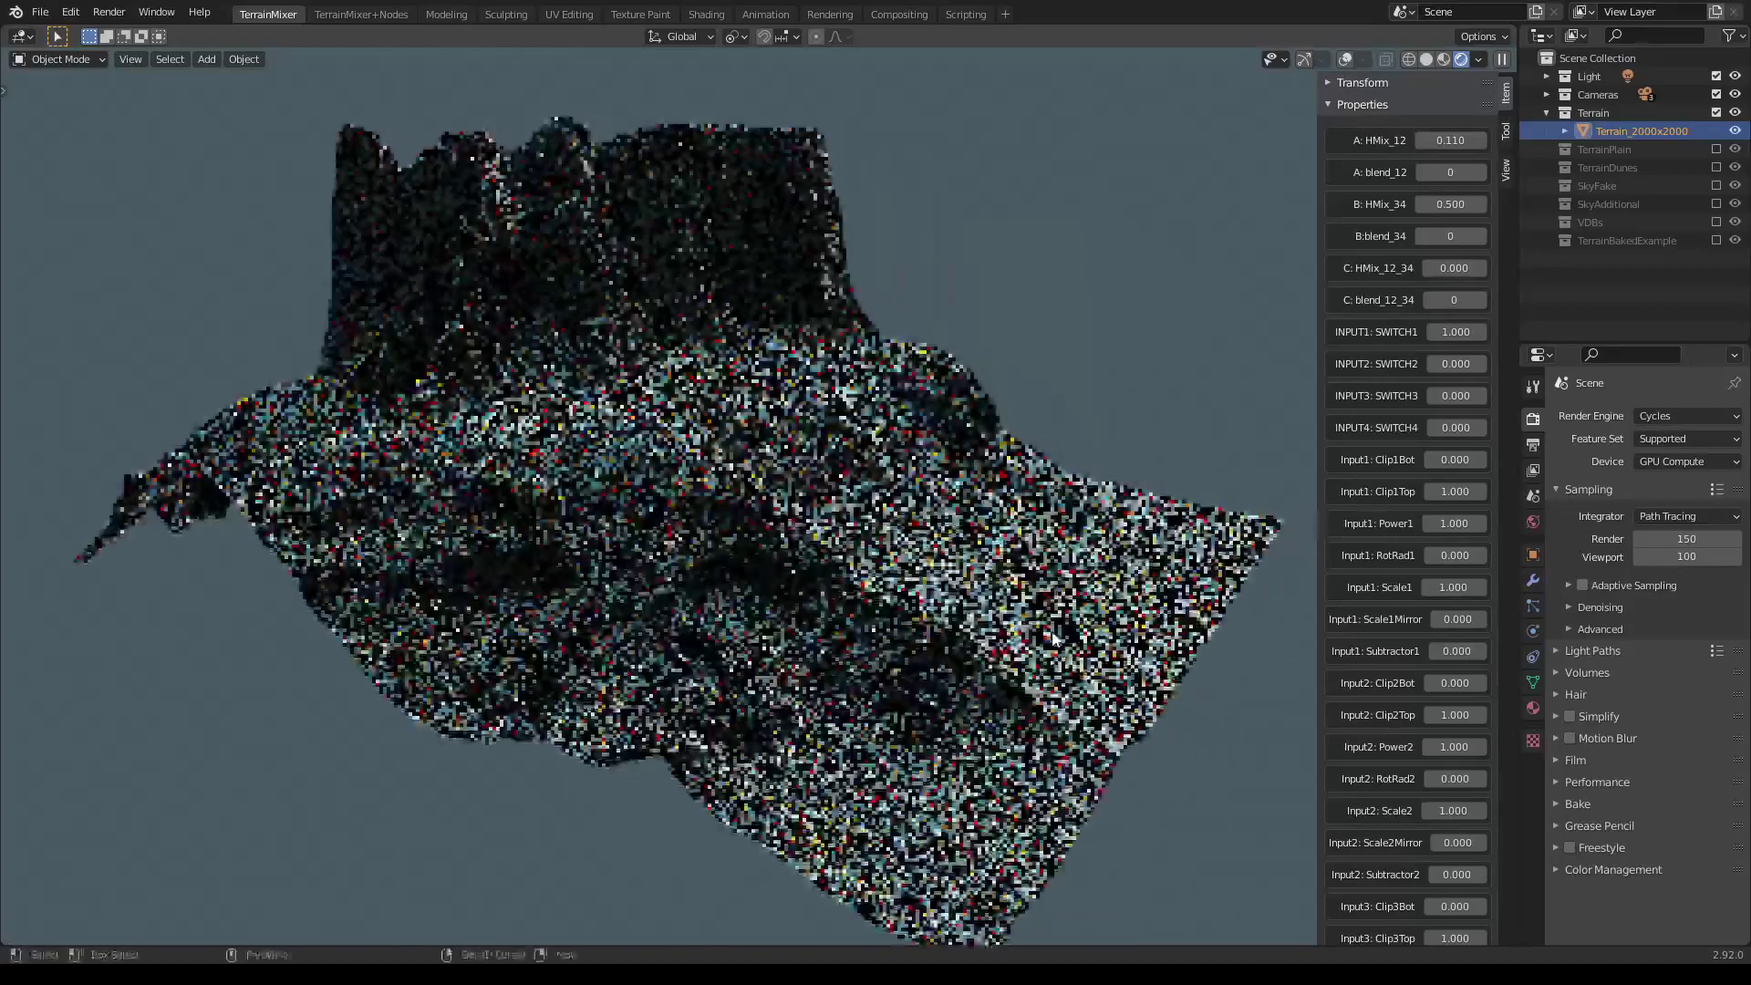
{"action": "middle_click_drag", "start_coordinate": [1286, 704], "coordinate": [1280, 697]}
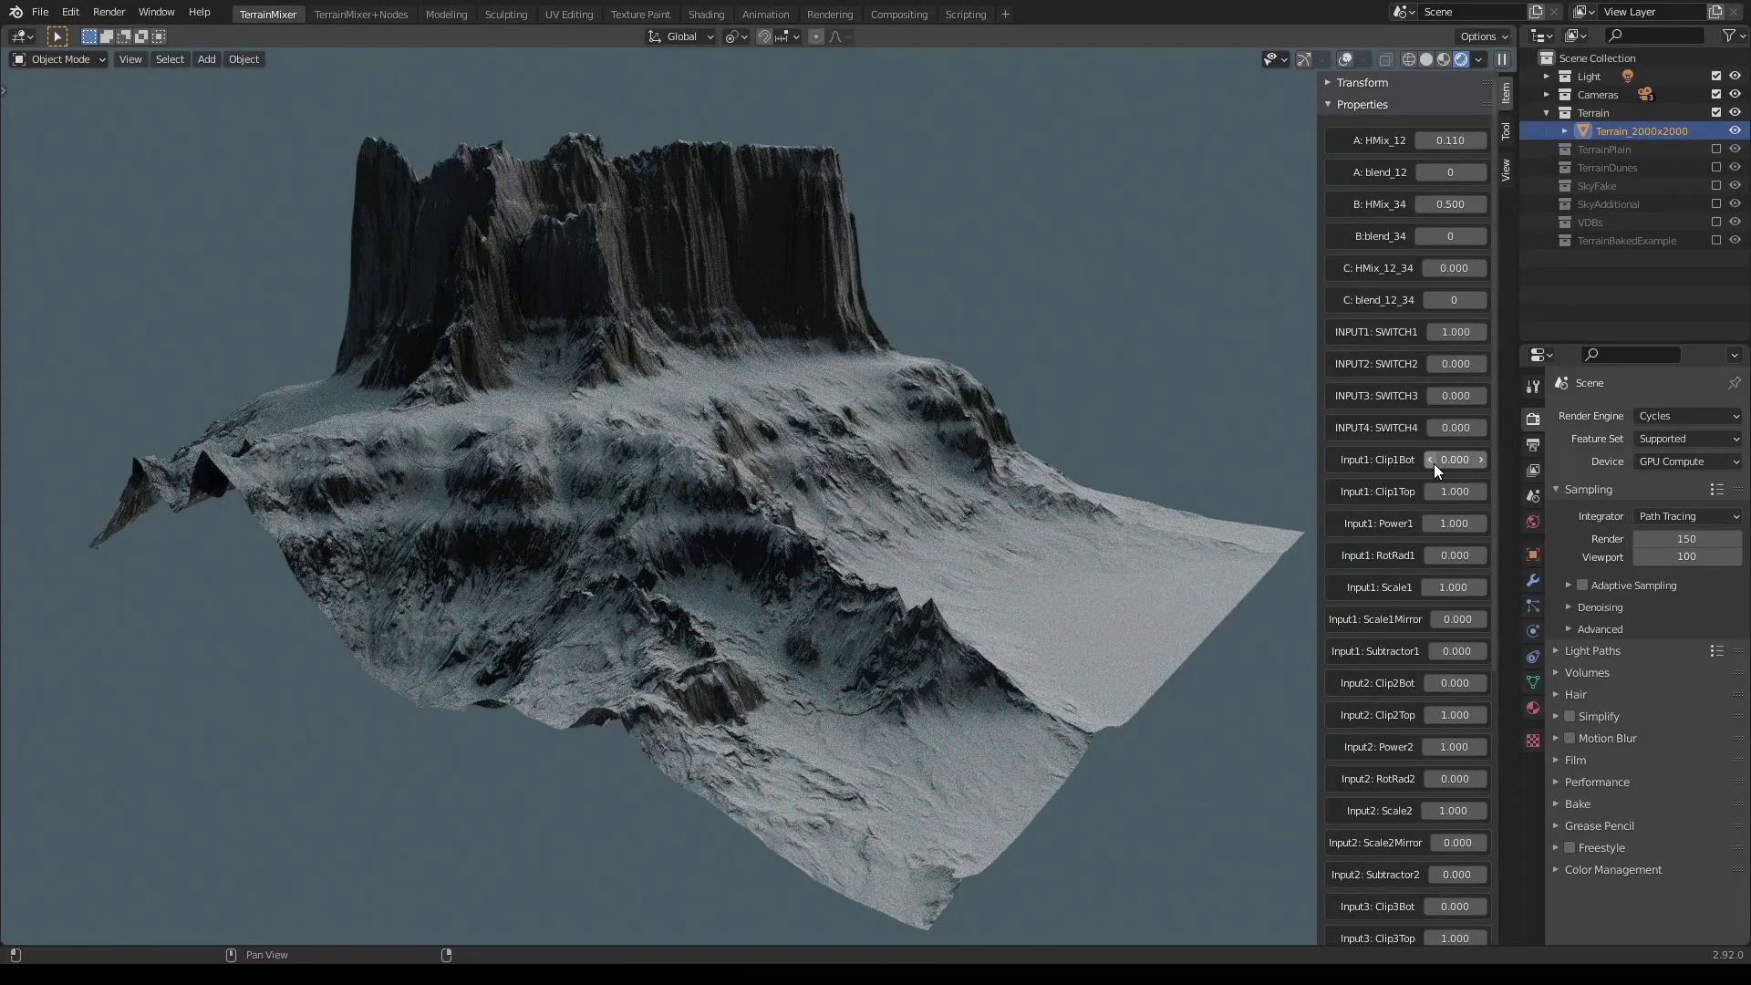
{"action": "left_click_drag", "start_coordinate": [1434, 464], "coordinate": [1497, 463]}
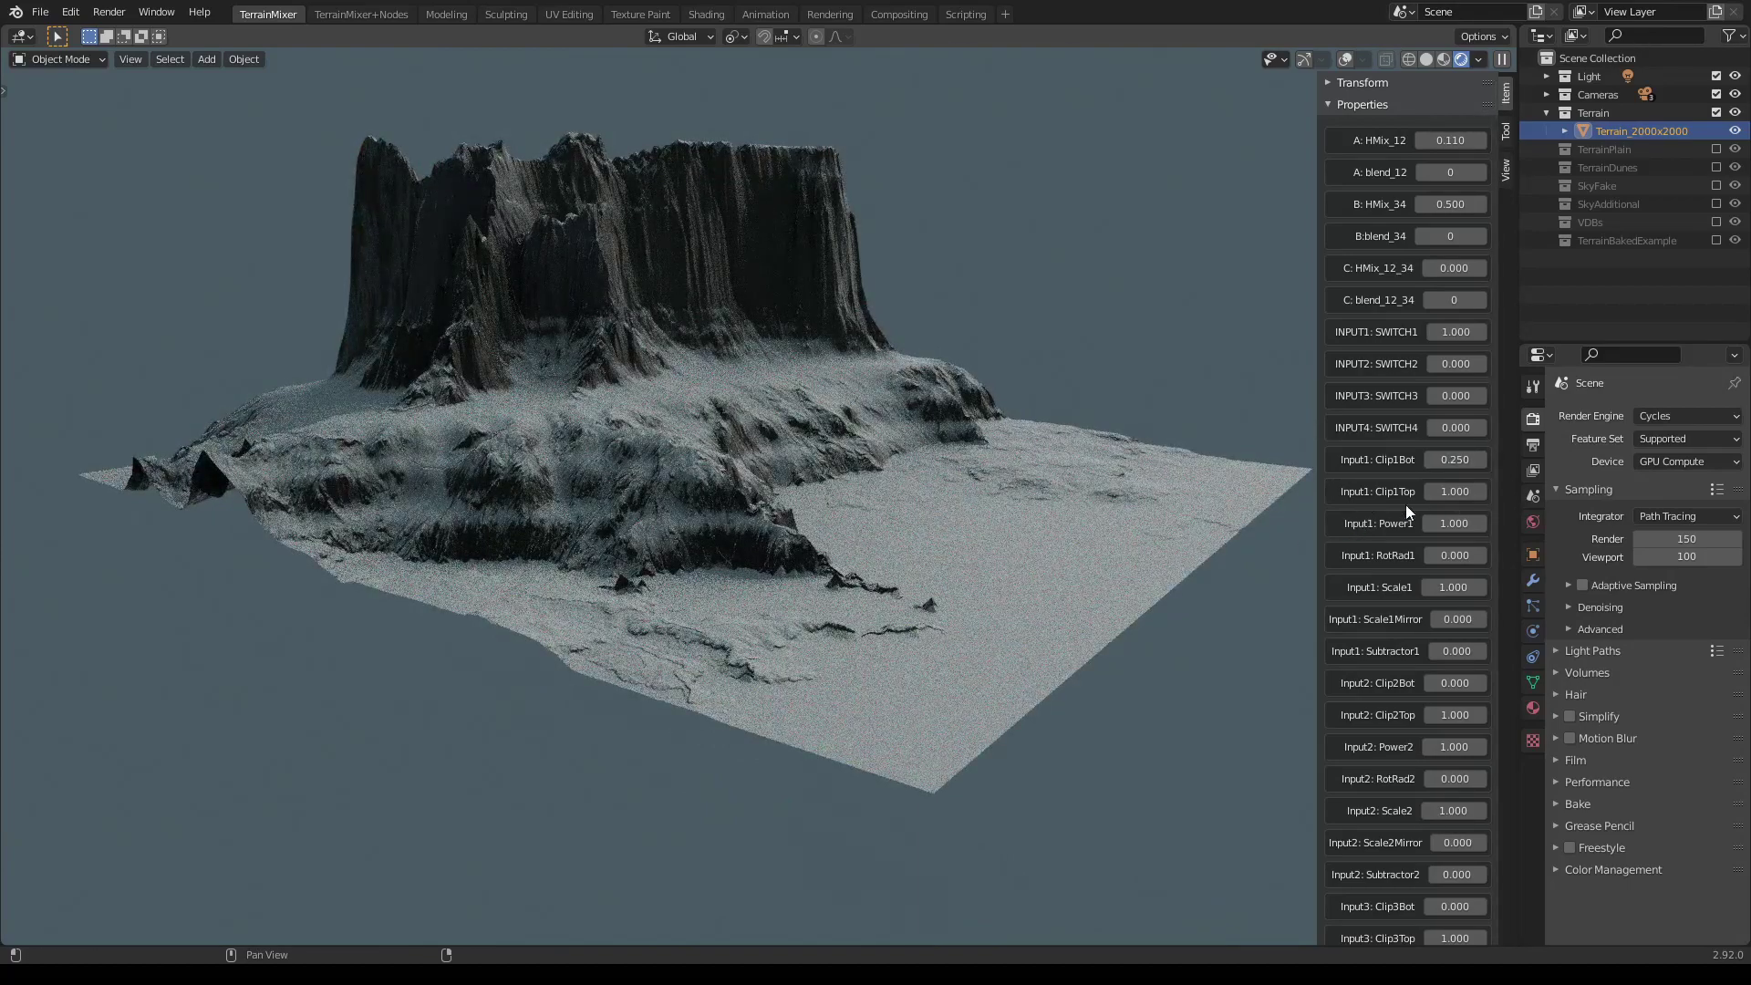
{"action": "left_click_drag", "start_coordinate": [1454, 491], "coordinate": [1390, 492]}
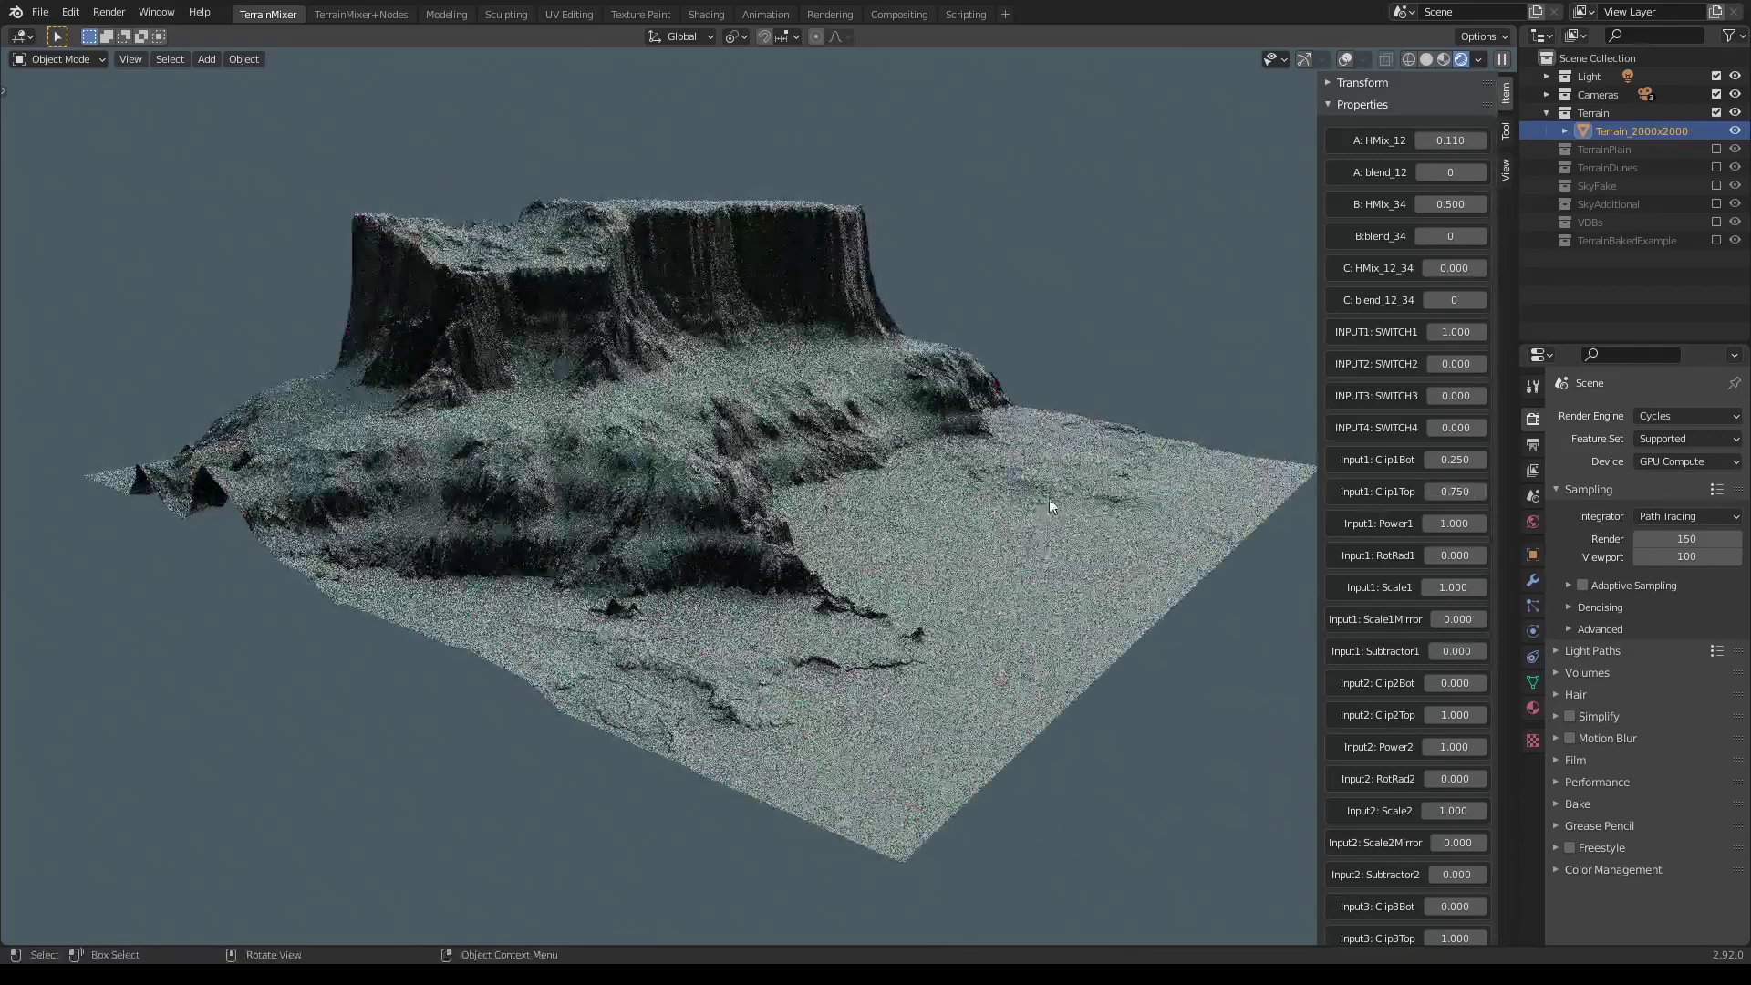
Raise the C: HMix_12_34 height mix to 0.110 and set the Input1: RotRad1 rotation to 0.760.
{"action": "middle_click_drag", "start_coordinate": [1077, 501], "coordinate": [1040, 501]}
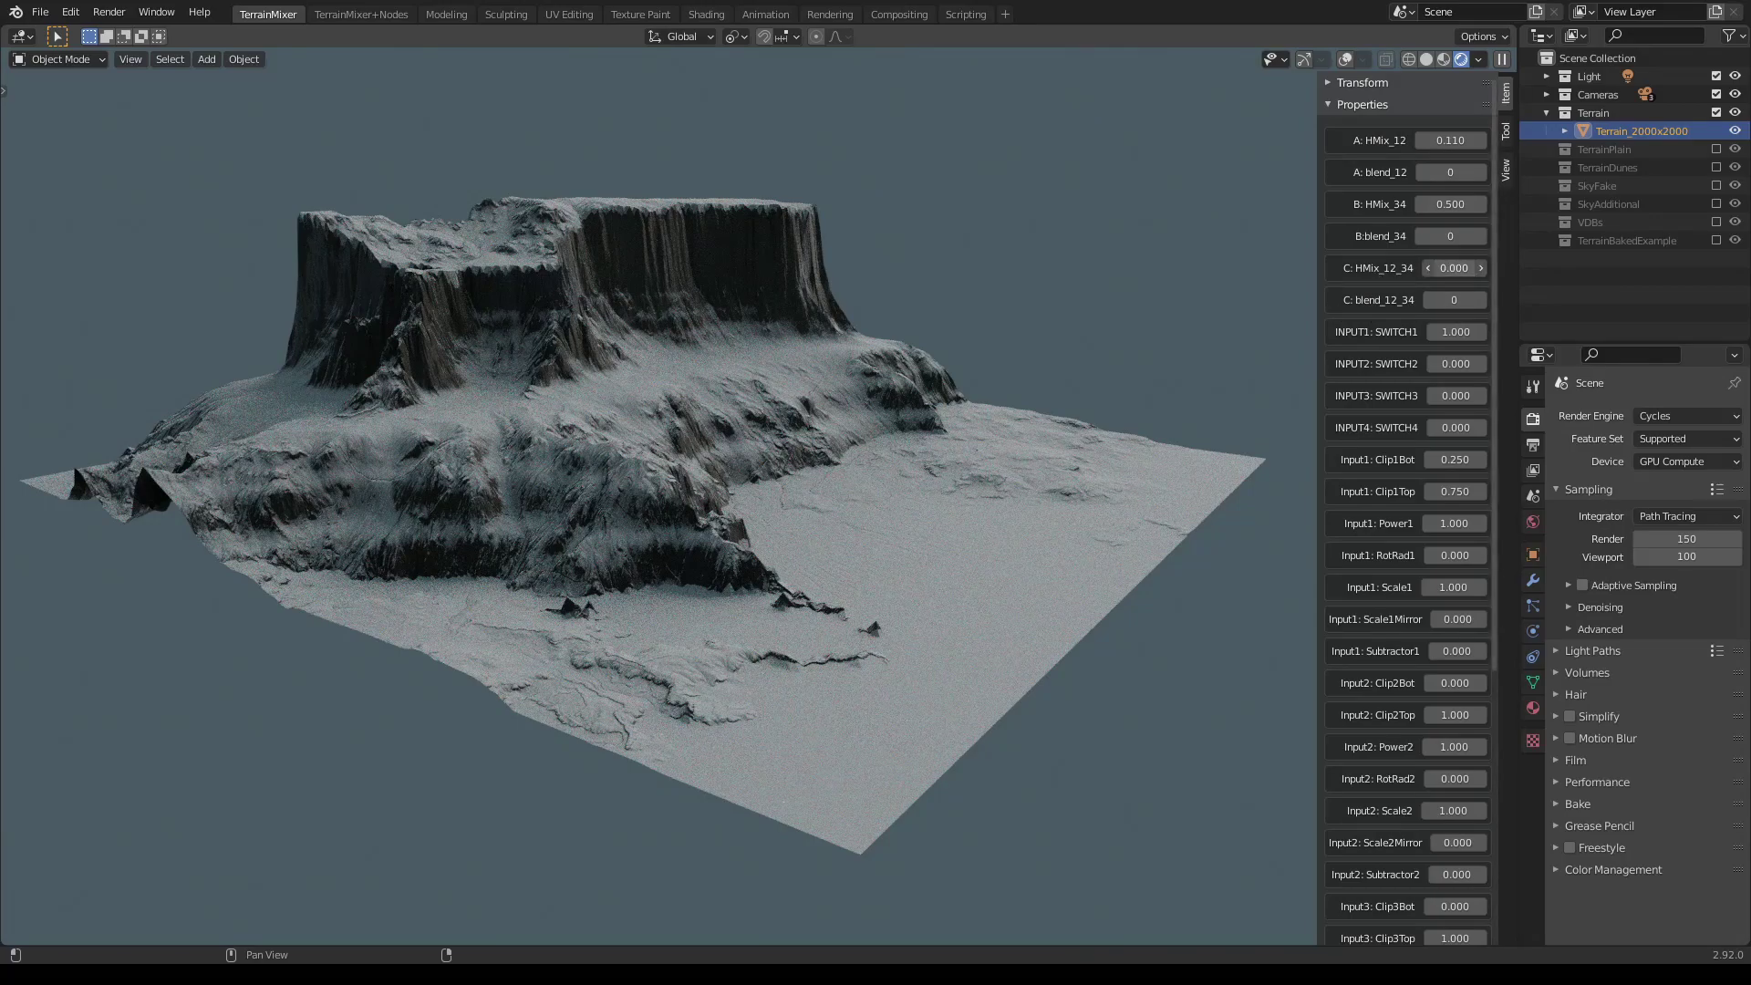
{"action": "mouse_move", "coordinate": [1454, 267]}
{"action": "left_mouse_down"}
{"action": "mouse_move", "coordinate": [1570, 268]}
{"action": "mouse_move", "coordinate": [1465, 268]}
{"action": "left_mouse_up"}
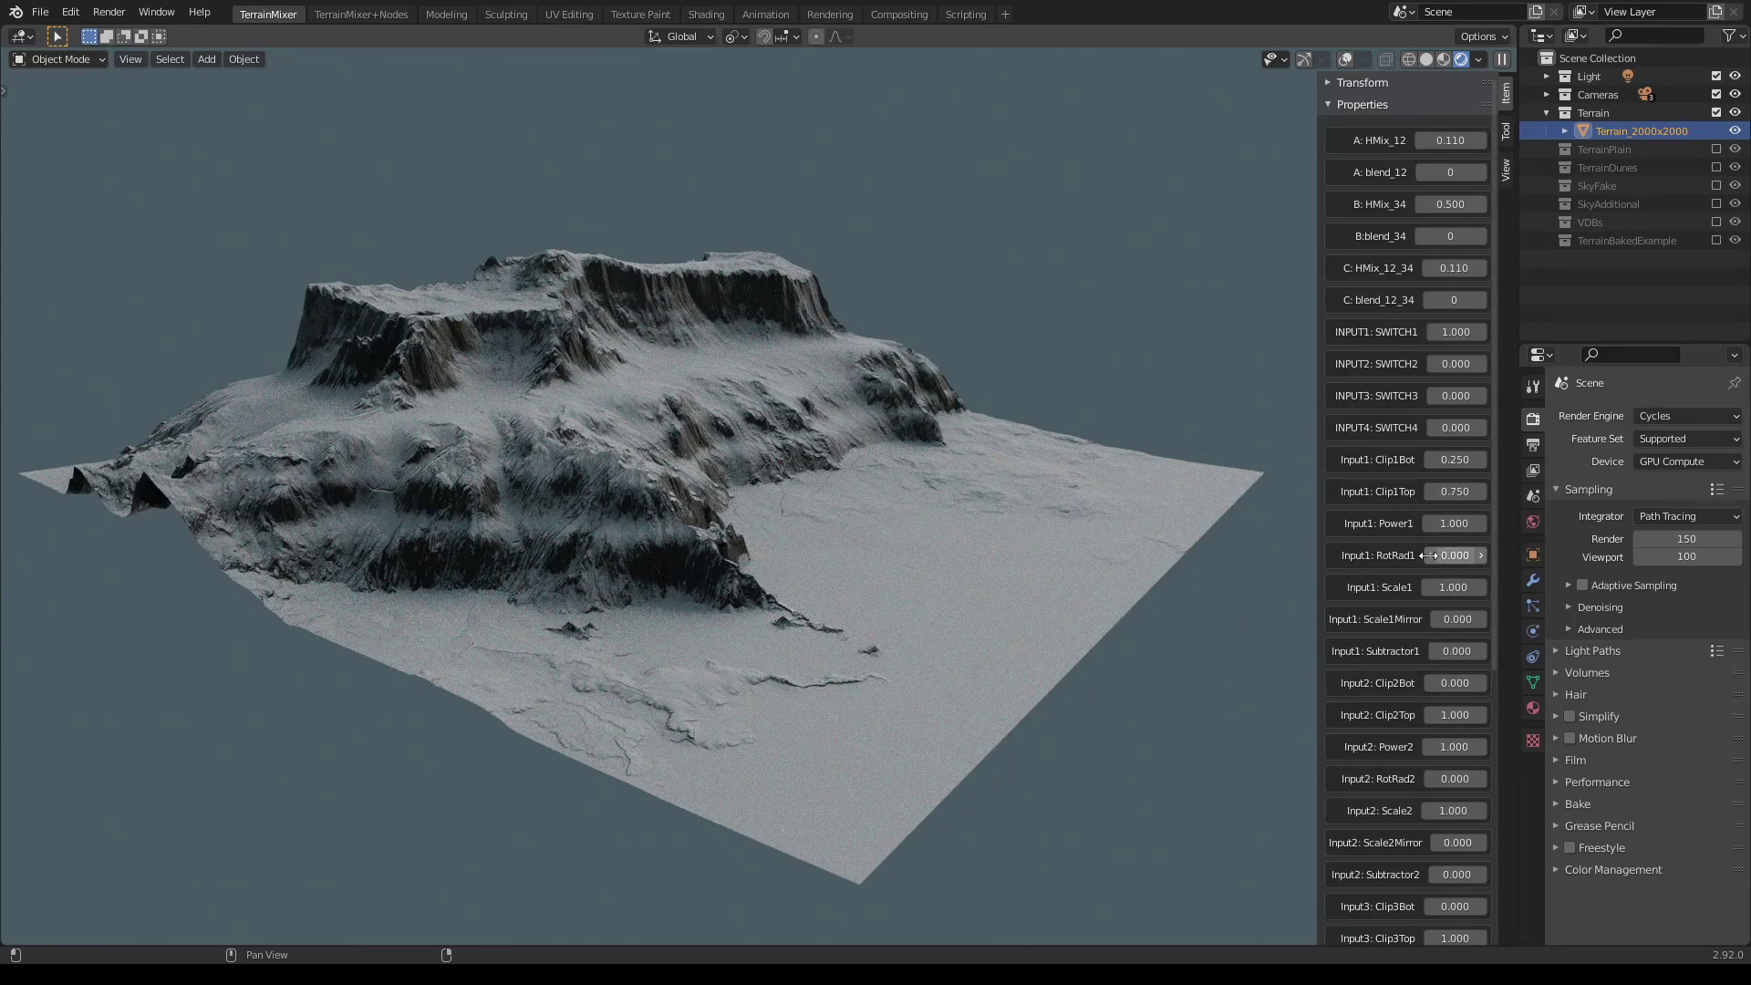
{"action": "left_click_drag", "start_coordinate": [1451, 555], "coordinate": [1569, 556]}
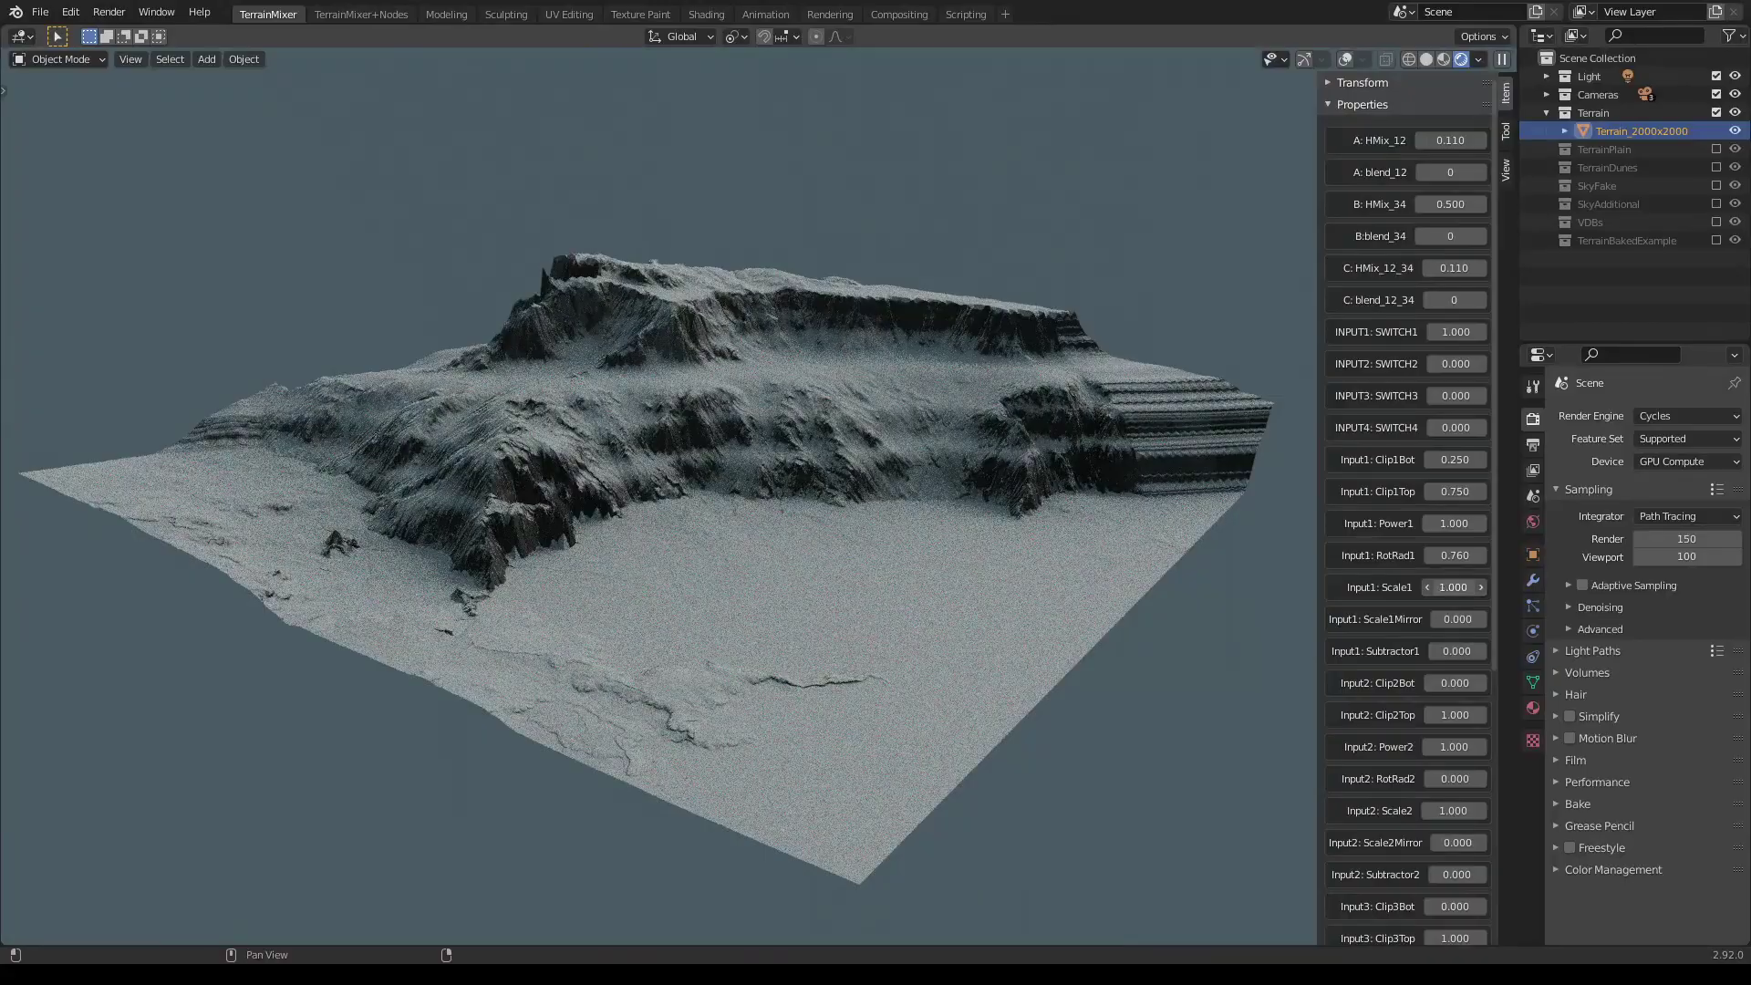
Set Input1: Scale1 to 0.550 and inspect the rescaled terrain from several angles and up close.
{"action": "left_click_drag", "start_coordinate": [1453, 587], "coordinate": [1398, 587]}
{"action": "middle_click_drag", "start_coordinate": [1019, 599], "coordinate": [1015, 567]}
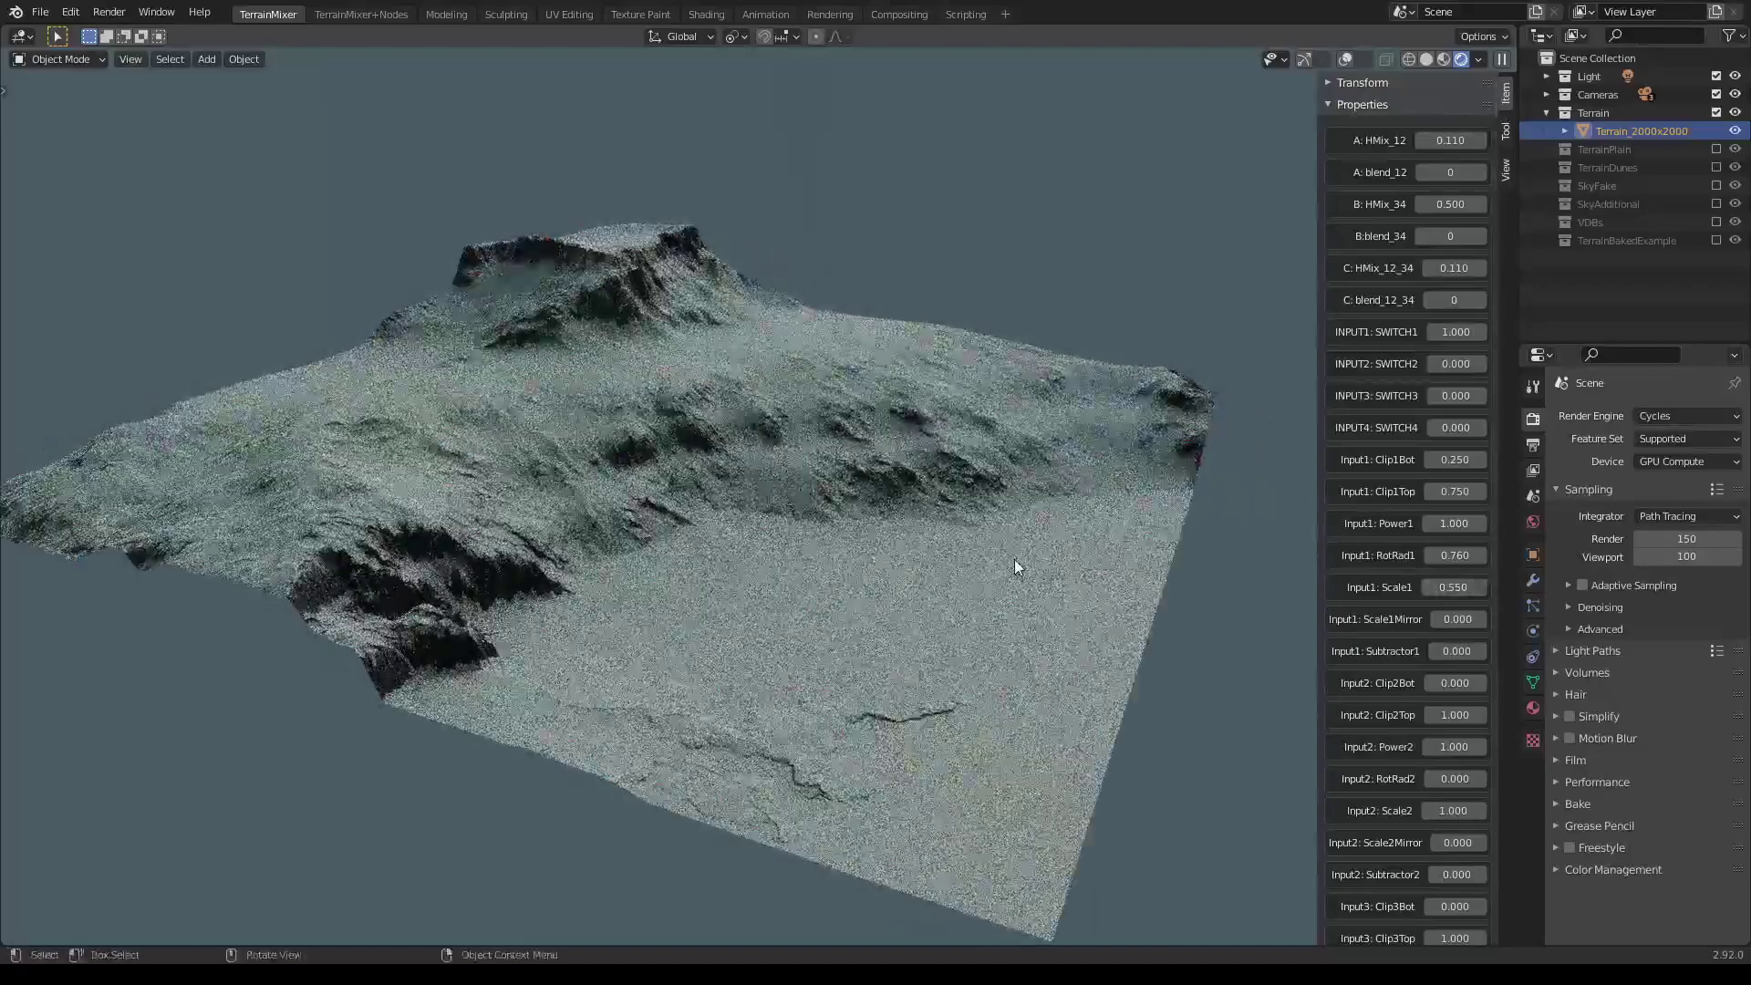
{"action": "mouse_move", "coordinate": [918, 613]}
{"action": "middle_mouse_down"}
{"action": "mouse_move", "coordinate": [972, 556]}
{"action": "mouse_move", "coordinate": [857, 569]}
{"action": "mouse_move", "coordinate": [1017, 465]}
{"action": "mouse_move", "coordinate": [1102, 461]}
{"action": "middle_mouse_up"}
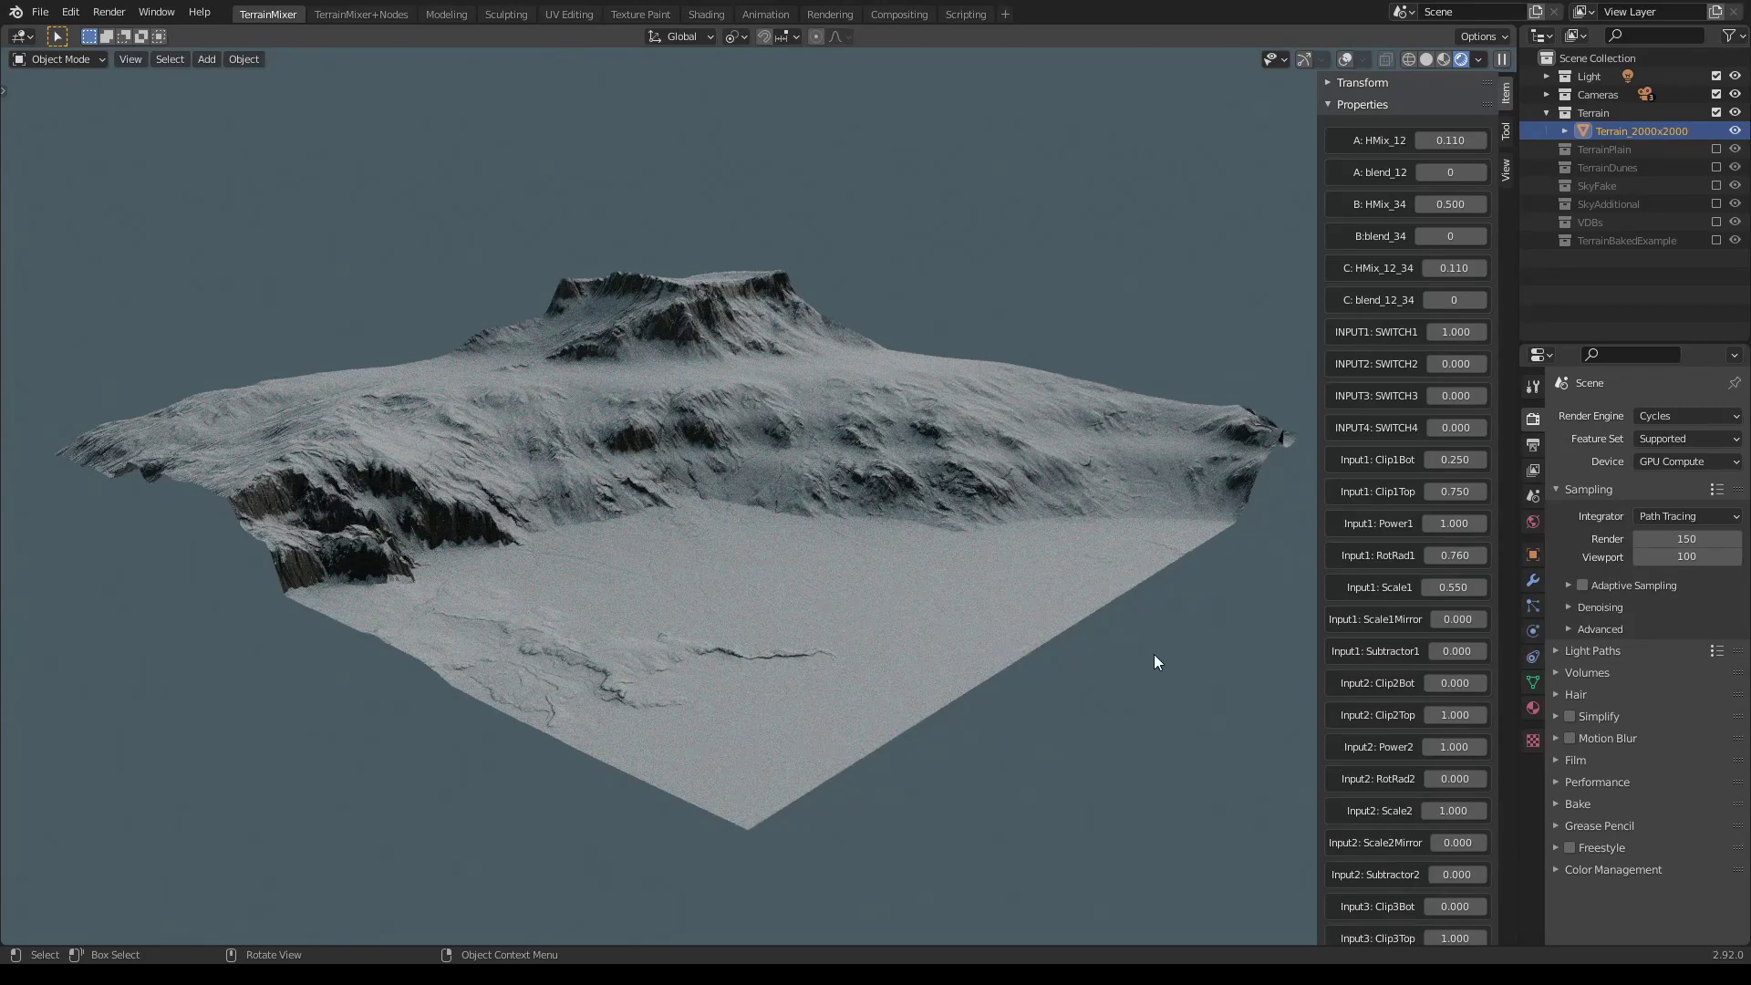
{"action": "middle_click_drag", "start_coordinate": [1154, 656], "coordinate": [1146, 562]}
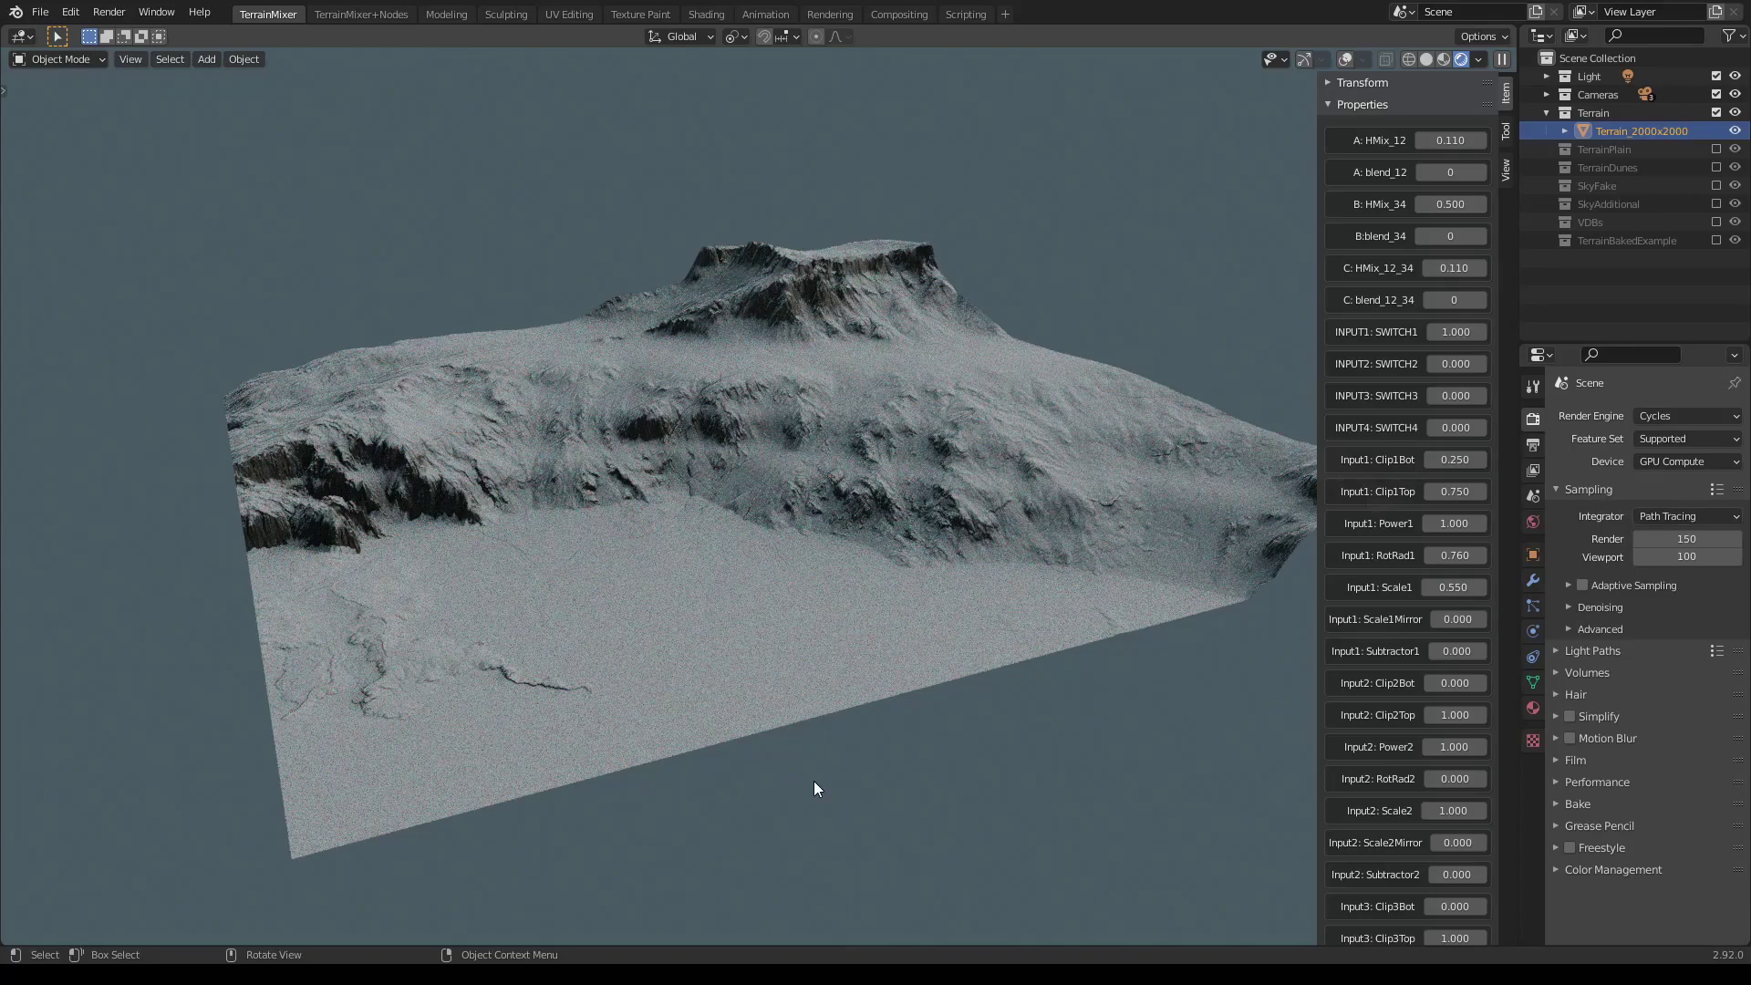
{"action": "middle_click_drag", "start_coordinate": [795, 799], "coordinate": [818, 753]}
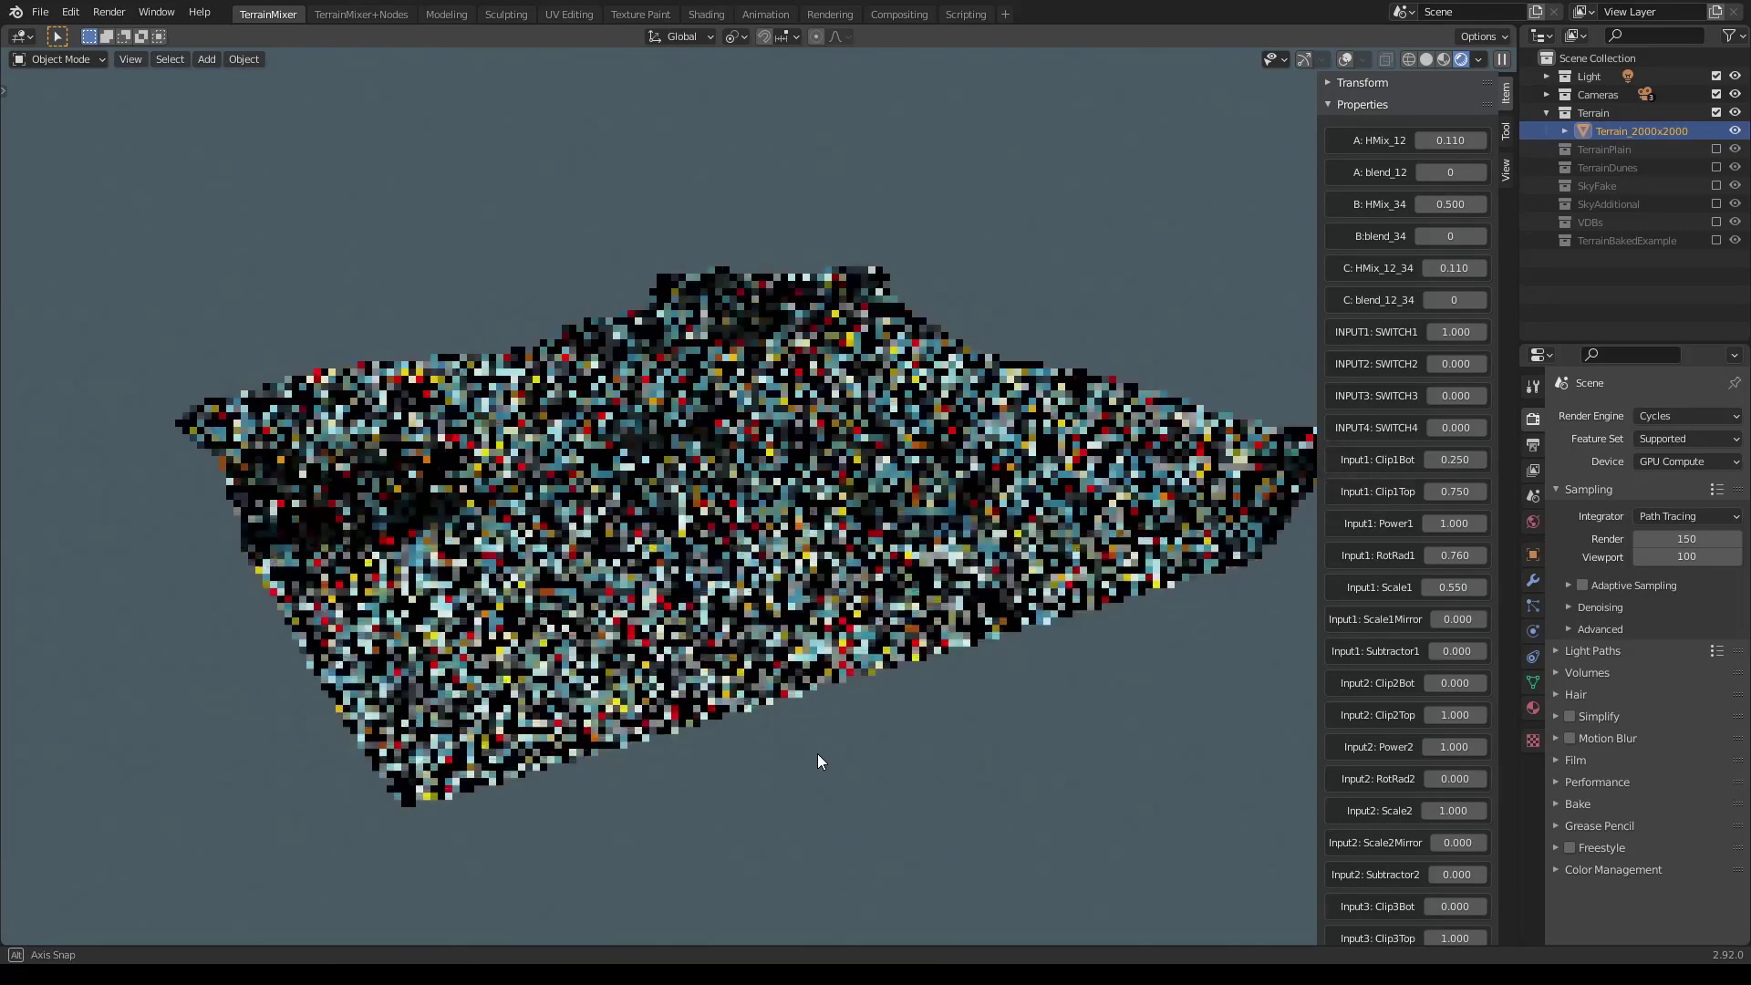
{"action": "scroll", "coordinate": [814, 753], "scroll_direction": "up", "scroll_amount": 2}
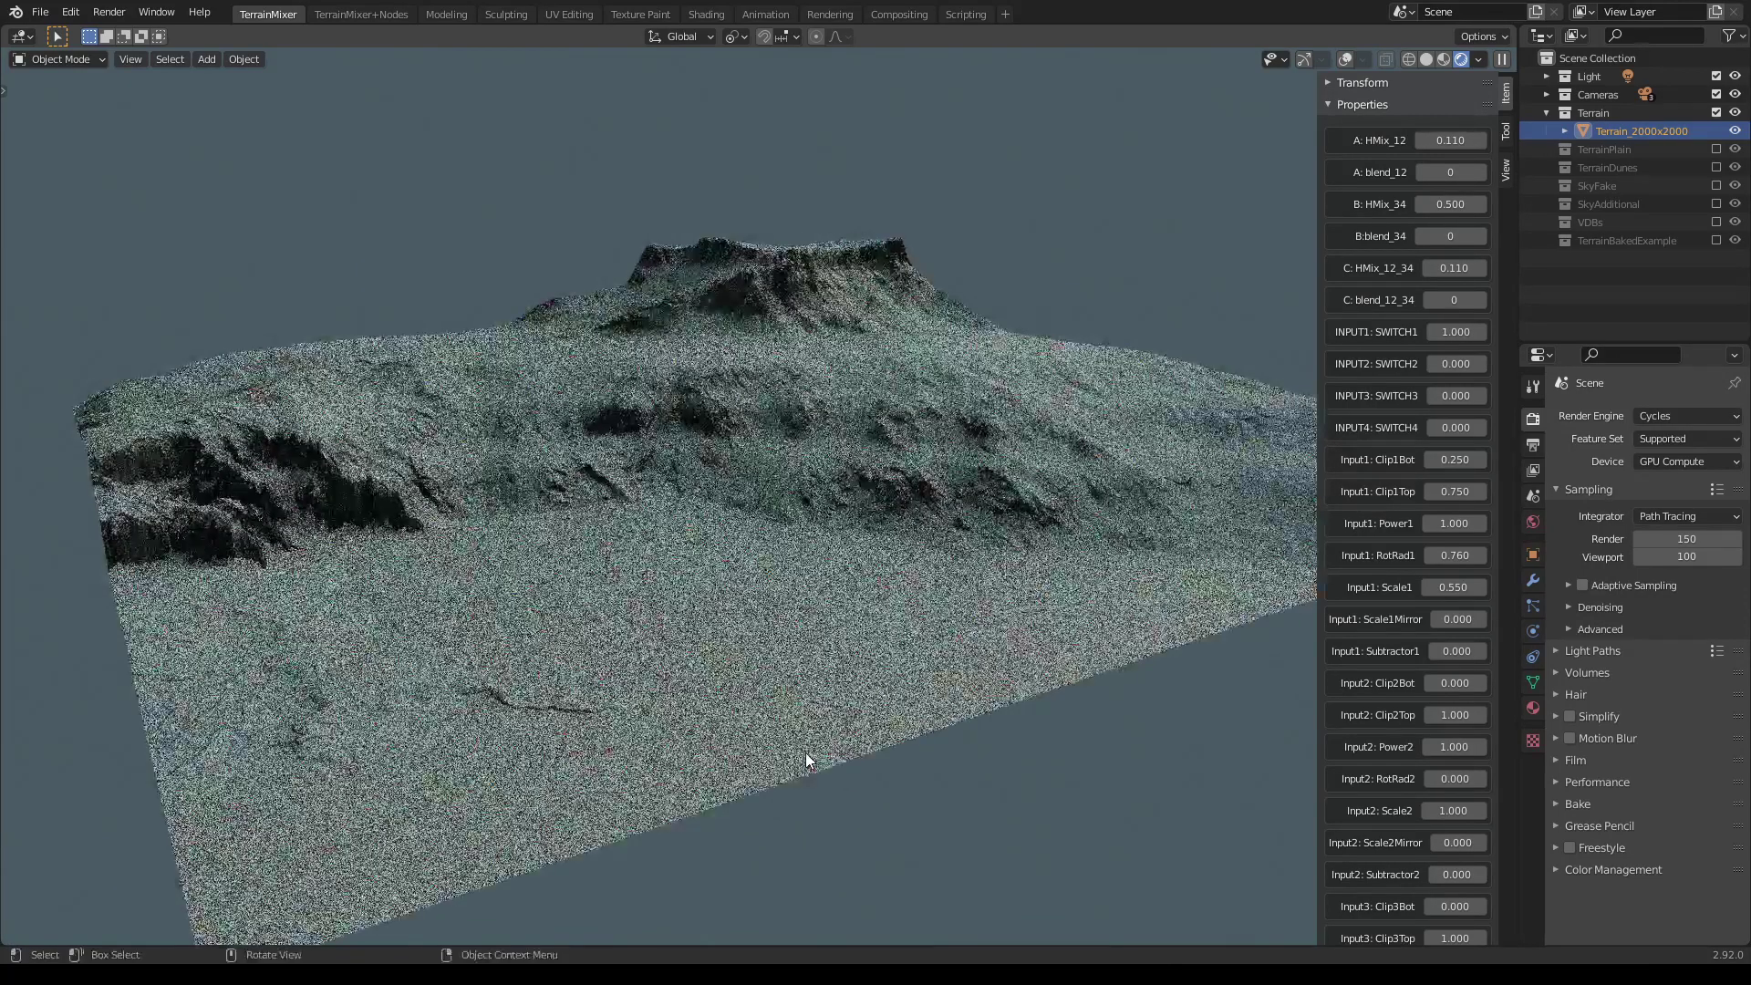